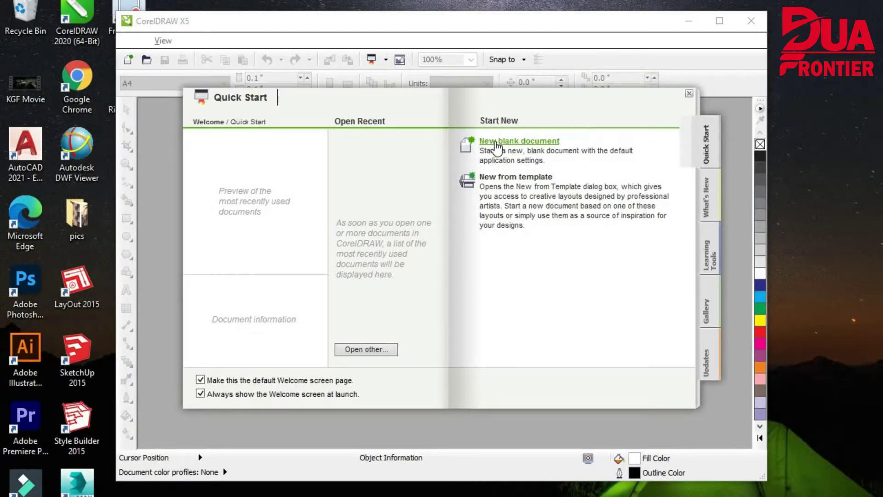
- Create a new blank document in Business Card size, 3.5 by 2.0 inches, and maximize the window
click(495, 143)
click(467, 161)
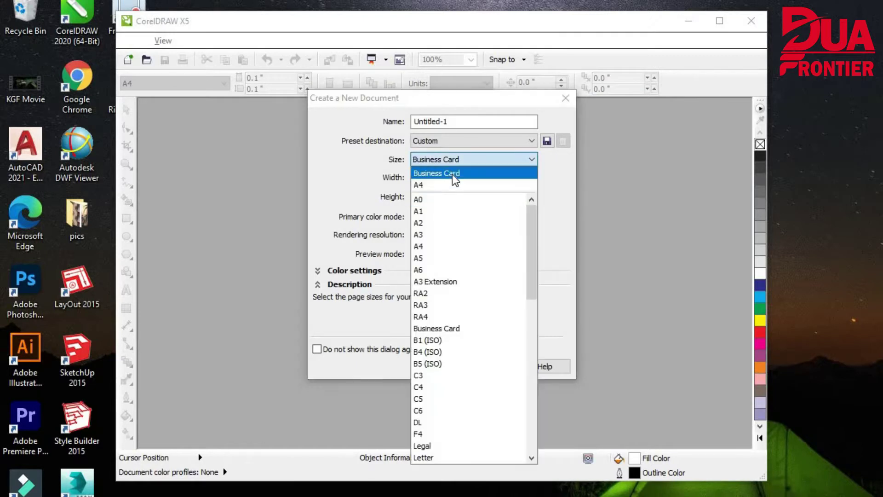
click(438, 173)
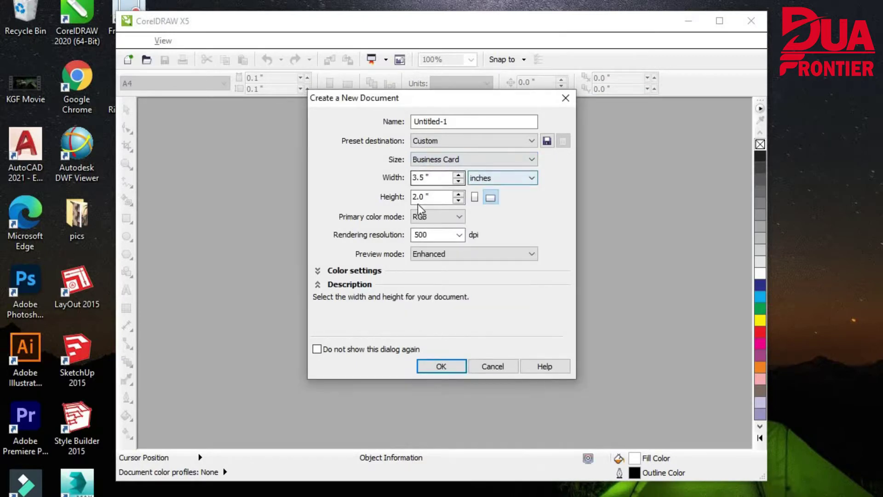
click(502, 178)
click(488, 187)
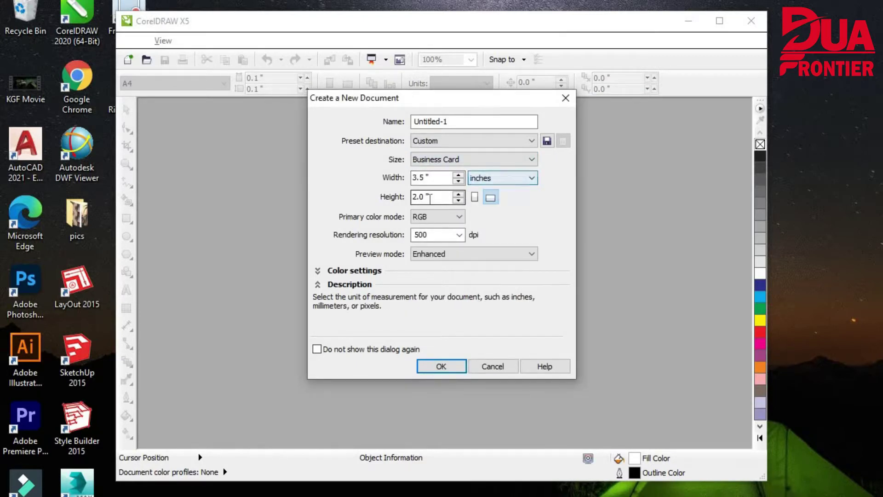
click(442, 371)
click(720, 20)
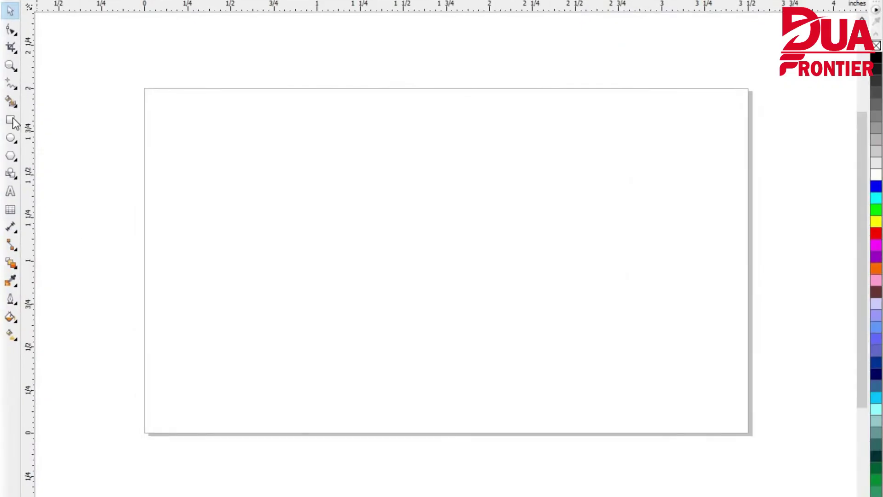
- Add a rectangle that covers the whole 3.5 by 2 inch page
double_click(14, 118)
click(12, 9)
scroll(443, 300, down, 3)
scroll(443, 294, up, 2)
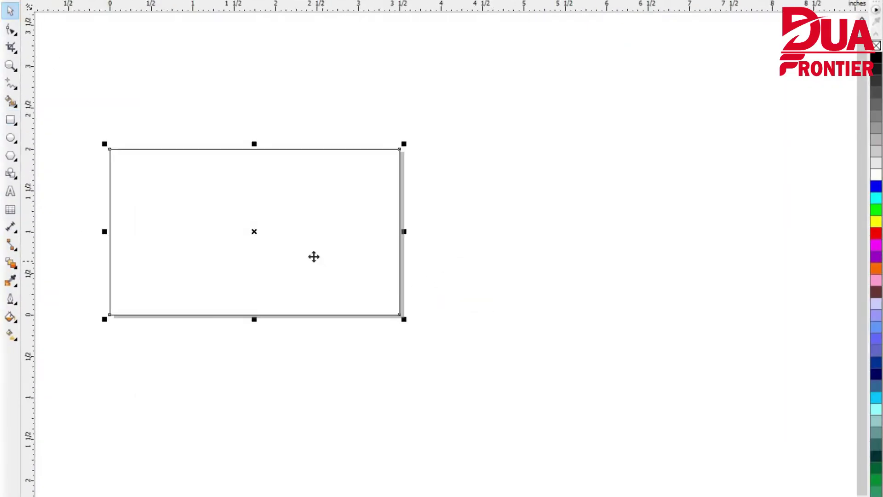
- Place a copy of the page-sized rectangle directly beside the original, with a small gap on its right
scroll(161, 216, down, 2)
drag(265, 228, 420, 230)
right_click(420, 231)
scroll(279, 230, up, 1)
scroll(358, 244, down, 1)
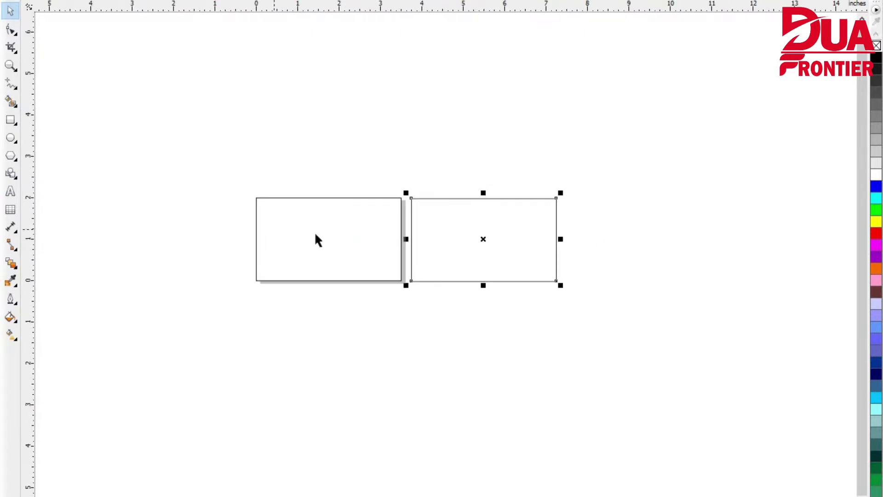
- Fill the original rectangle on the page with black
scroll(280, 229, up, 1)
scroll(336, 237, down, 1)
click(358, 240)
scroll(358, 241, up, 1)
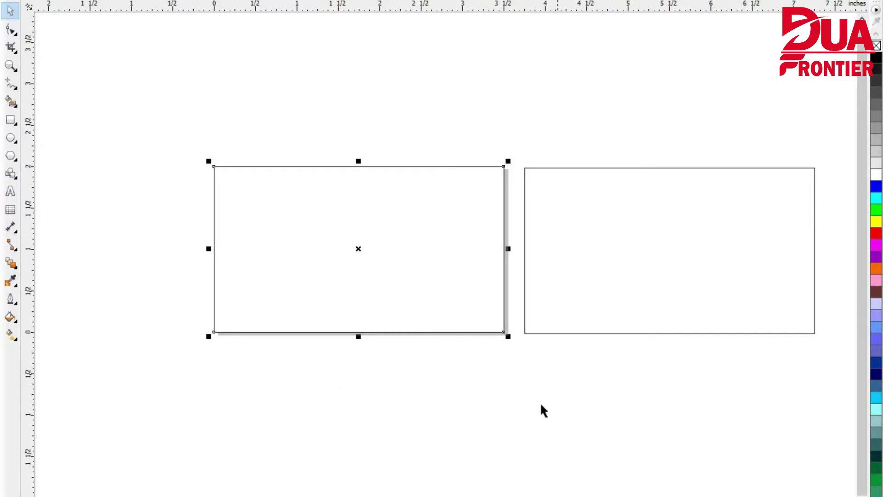
click(876, 57)
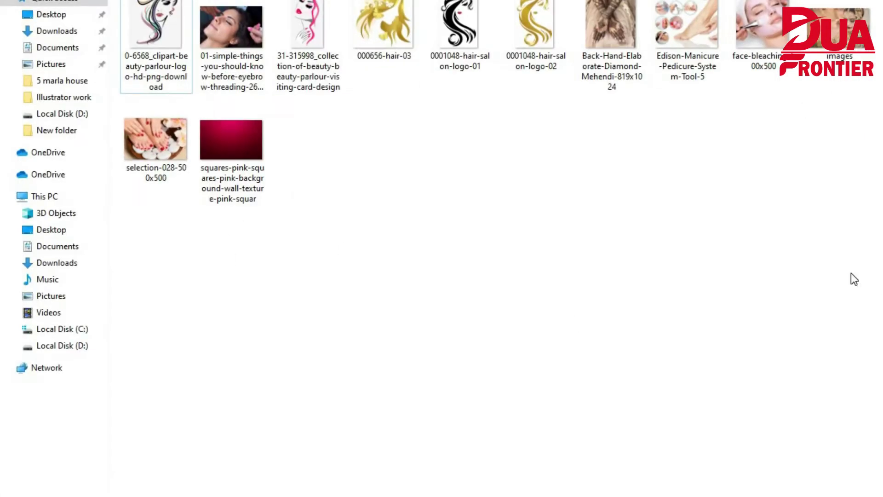
- Import the beauty salon photos and the gold hair logos from the picture folder into the drawing
drag(853, 270, 777, 211)
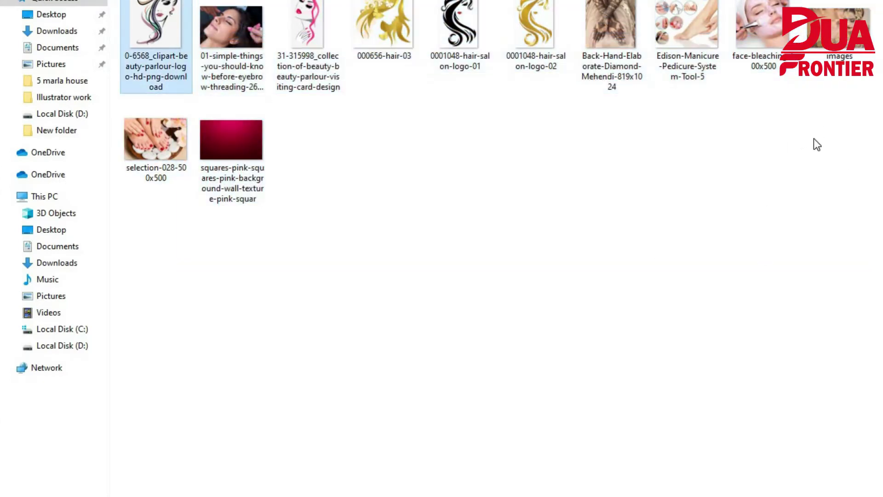
drag(846, 157, 302, 427)
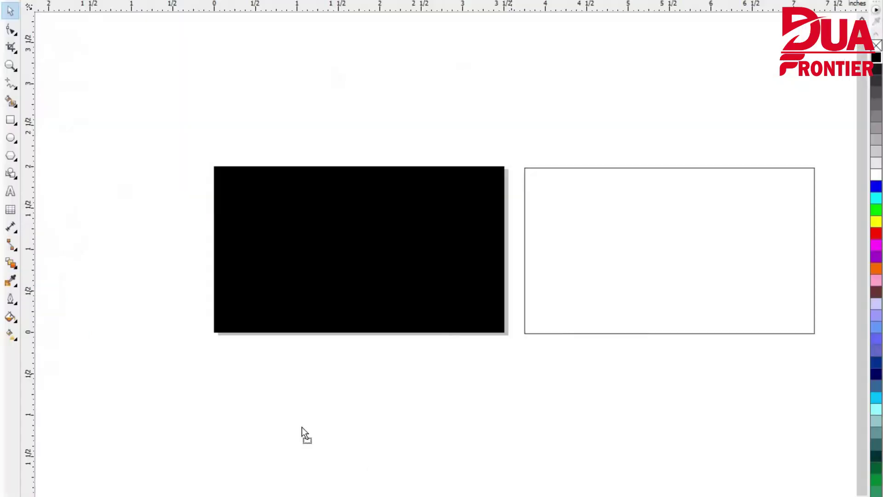
scroll(478, 324, down, 4)
scroll(483, 325, up, 2)
scroll(509, 344, down, 1)
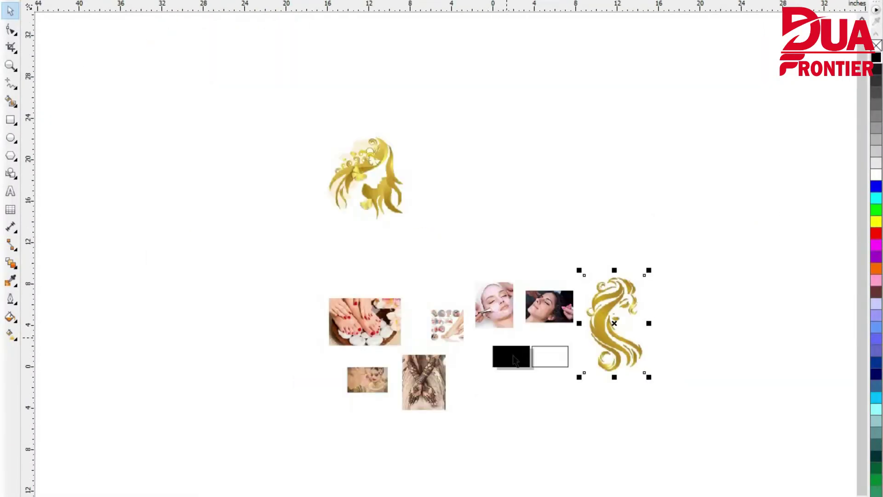
- Scale the gold long-haired woman logo to nearly the card's height and place it on the left half of the black rectangle
scroll(513, 356, up, 1)
drag(677, 313, 492, 381)
drag(596, 256, 505, 401)
drag(486, 429, 495, 358)
scroll(500, 361, up, 3)
drag(542, 248, 523, 276)
drag(512, 428, 512, 402)
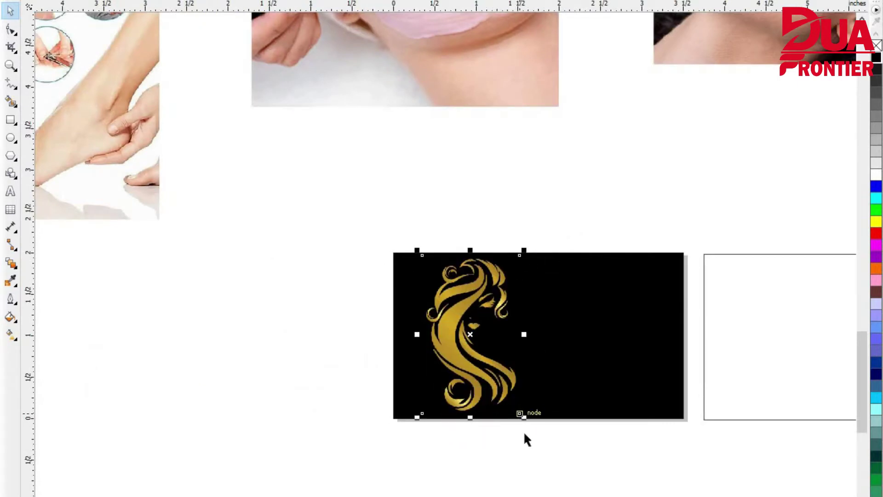
- Add the two-line text "QUEEN" and "BEAUTY SALON" below the black card
scroll(498, 339, down, 2)
scroll(499, 360, up, 2)
scroll(402, 258, down, 2)
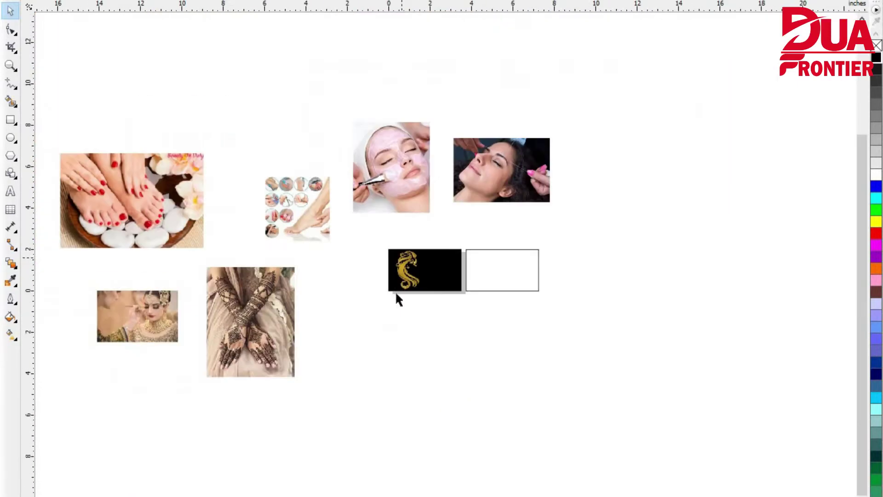
scroll(462, 290, up, 3)
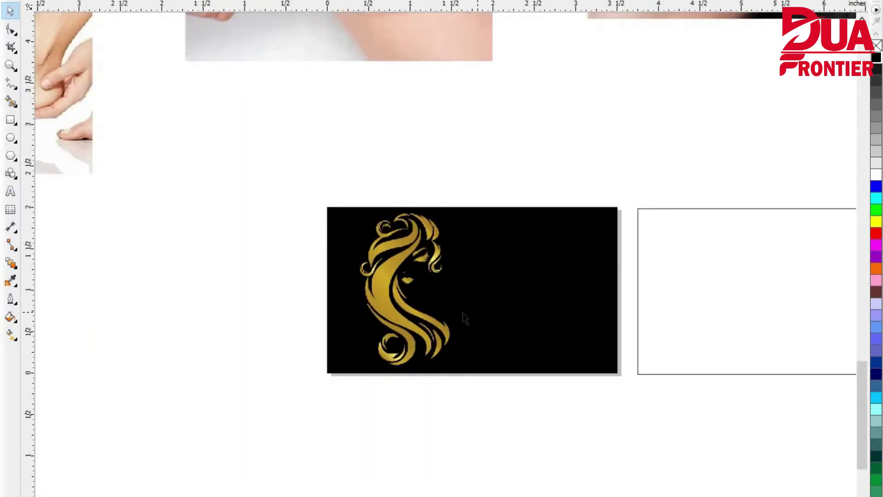
scroll(529, 324, up, 2)
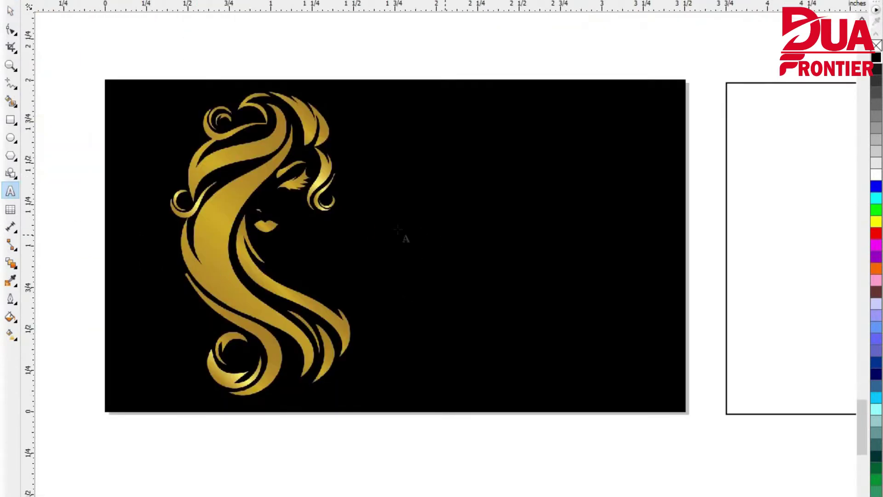
scroll(486, 177, down, 3)
scroll(457, 262, up, 2)
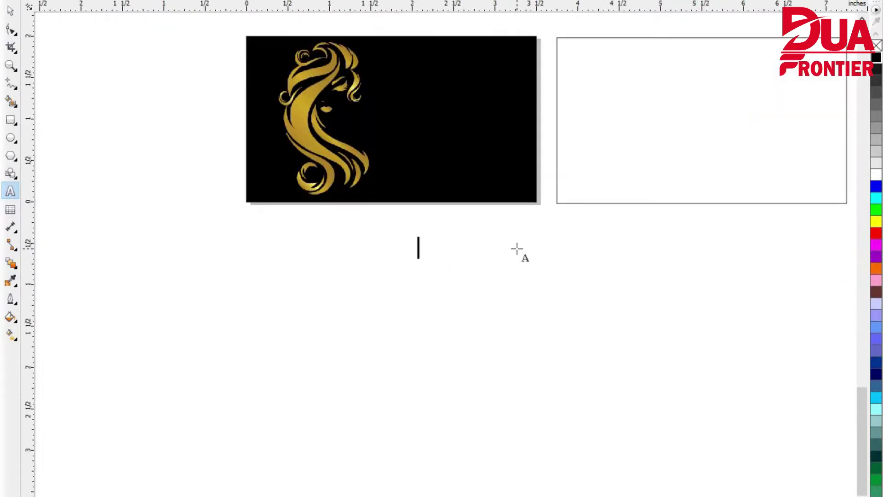
text(UEEN)
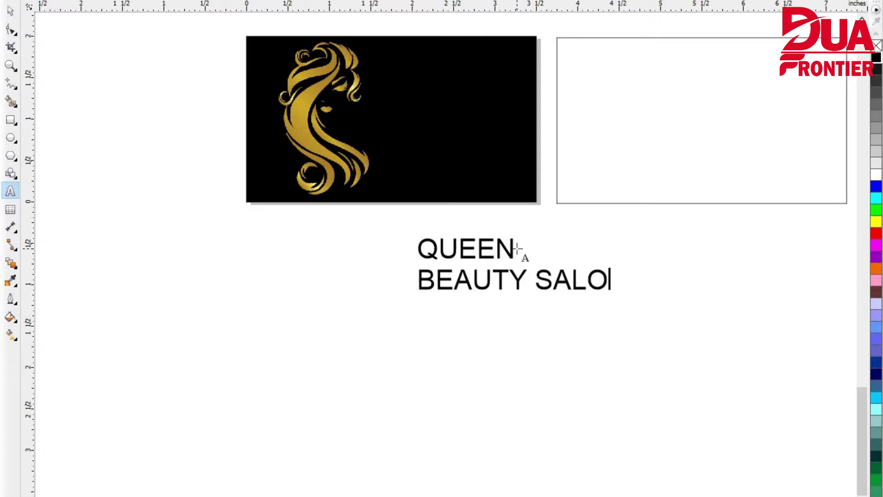
key(BackSpace)
key(BackSpace)
text(N)
click(10, 10)
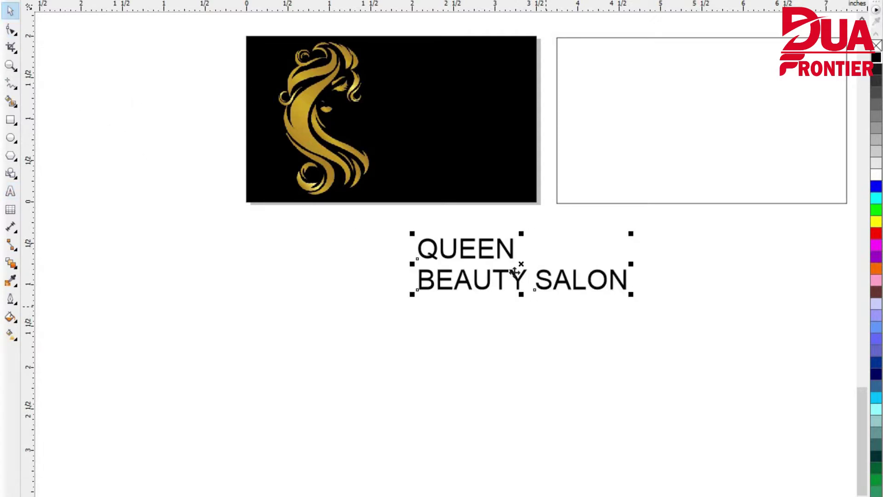
- Break the text into separate lines, enlarge QUEEN and center it above BEAUTY SALON
drag(479, 268, 421, 269)
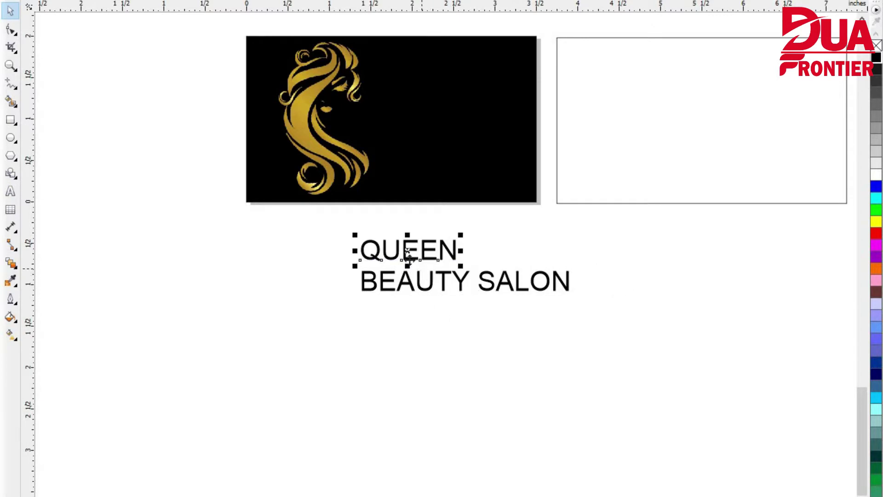
drag(462, 235, 522, 203)
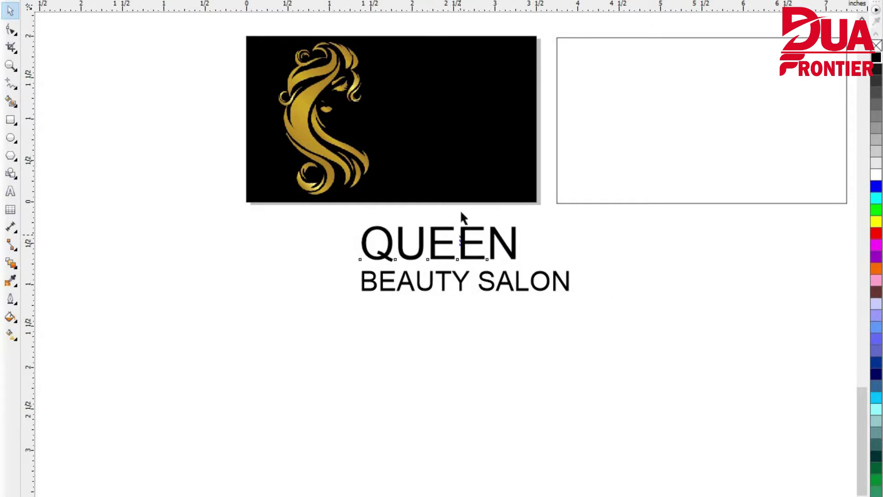
scroll(455, 199, down, 1)
scroll(453, 222, up, 1)
mouse_move(443, 362)
mouse_down()
mouse_move(458, 215)
mouse_move(468, 374)
mouse_move(453, 352)
mouse_up()
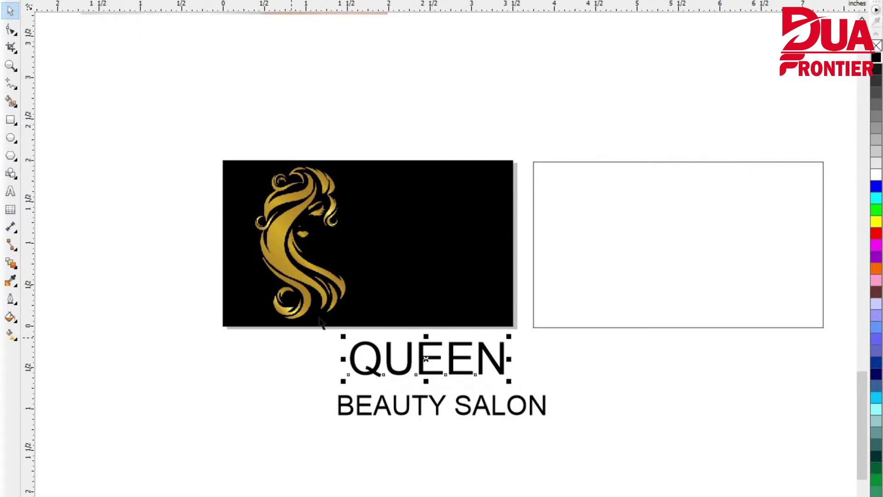
- Fill QUEEN with gold #CAA525 sampled from the woman logo and move it onto the black card beside the logo
click(17, 321)
click(51, 316)
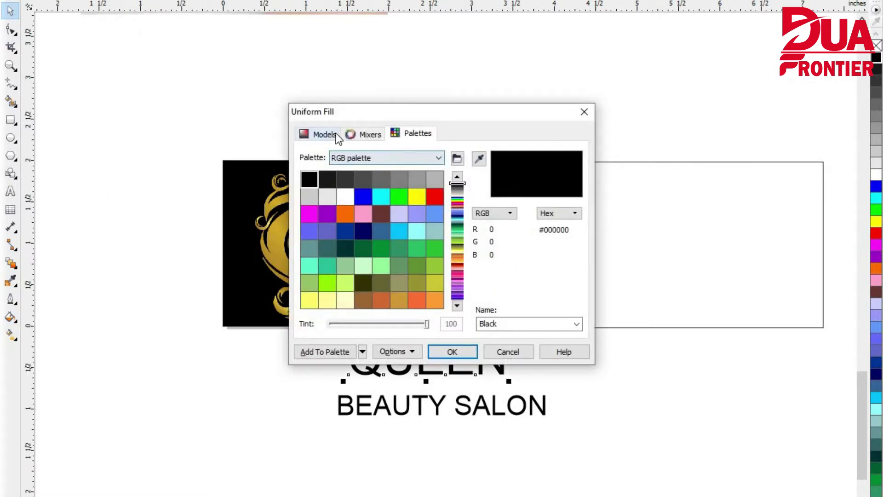
click(319, 134)
click(283, 232)
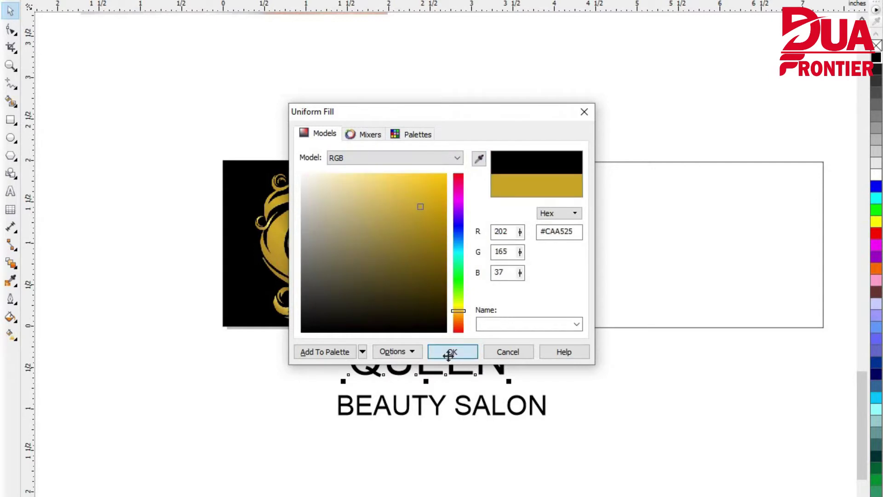
click(452, 352)
drag(424, 340, 421, 233)
scroll(420, 226, up, 2)
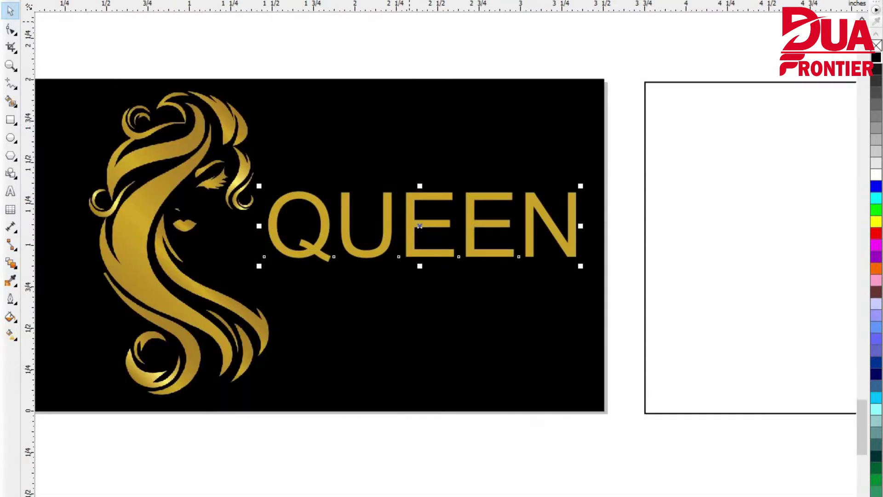
- Set QUEEN in a calligraphic script font and shrink it to fit between the logo and the card's right edge
click(369, 12)
scroll(336, 266, down, 5)
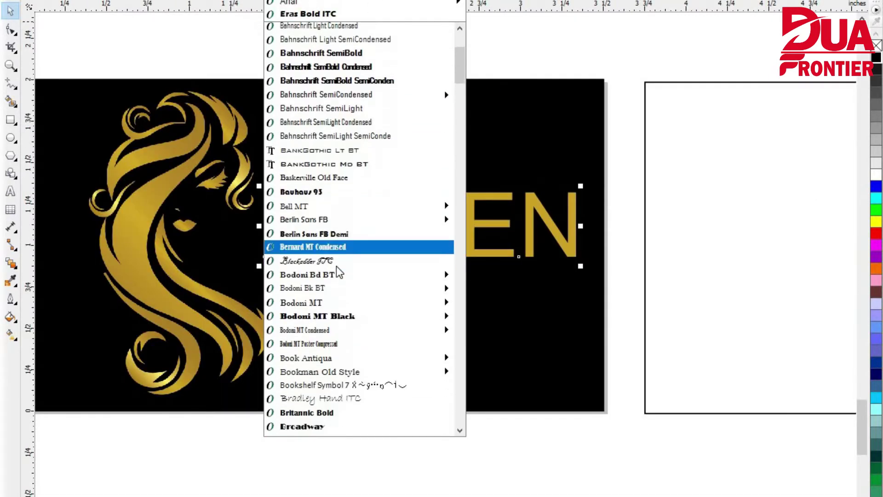
scroll(342, 269, down, 8)
click(346, 193)
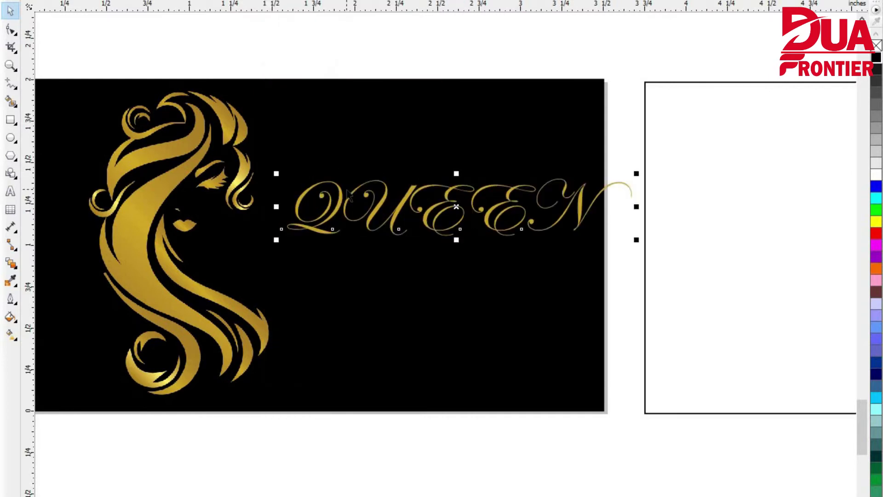
drag(636, 174, 612, 177)
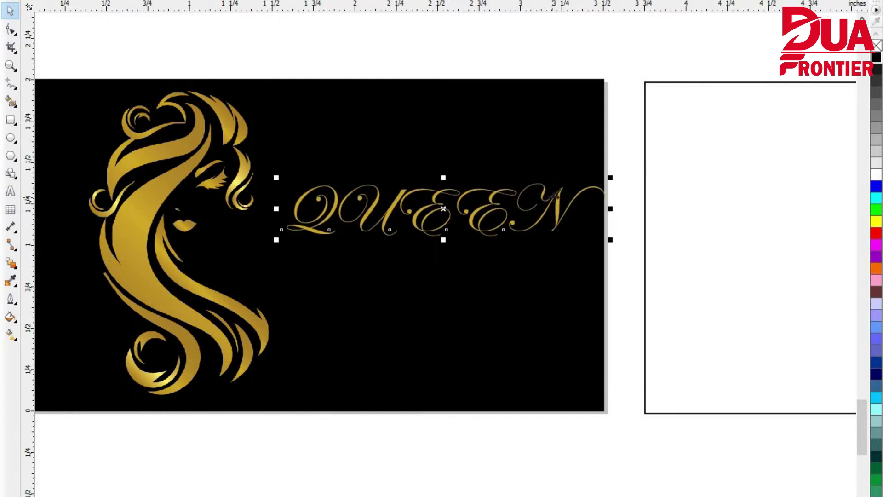
mouse_move(553, 200)
mouse_down()
mouse_move(538, 202)
mouse_move(546, 200)
mouse_up()
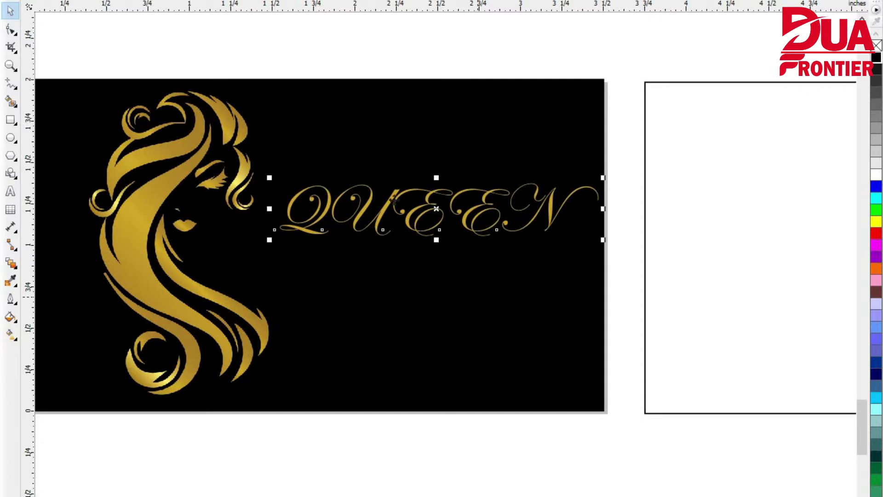
- Change the card title to "Queen", keeping only the first letter capitalized
double_click(393, 195)
key(BackSpace)
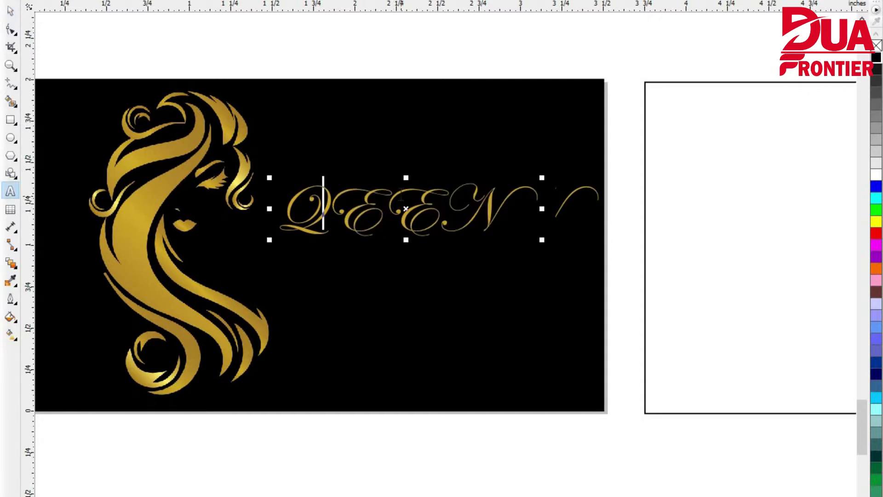
text(u)
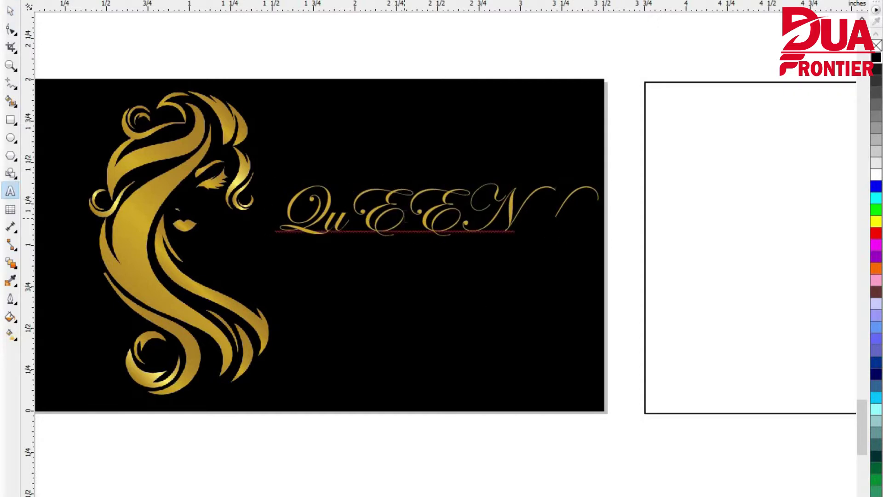
drag(542, 214, 343, 210)
text(een)
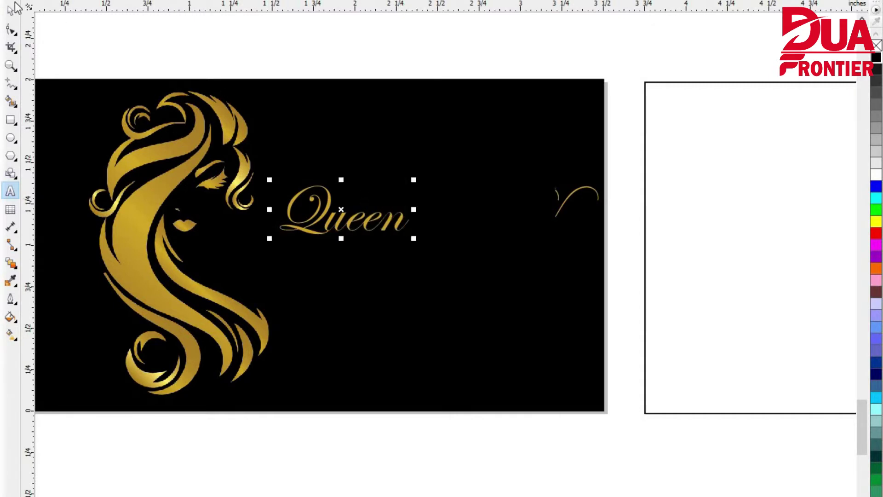
- Enlarge the Queen title to about 1.9 inches wide and position it beside the woman's face on the black card
click(13, 7)
drag(414, 179, 565, 126)
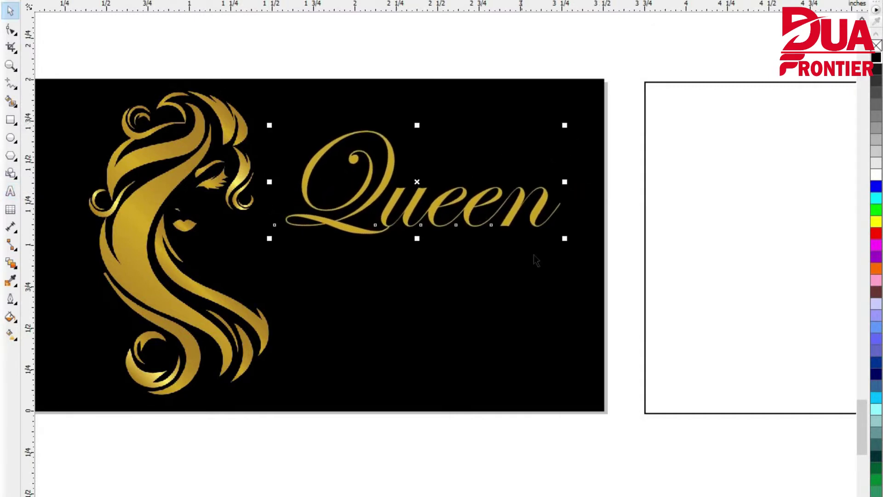
drag(565, 238, 590, 270)
drag(525, 228, 511, 247)
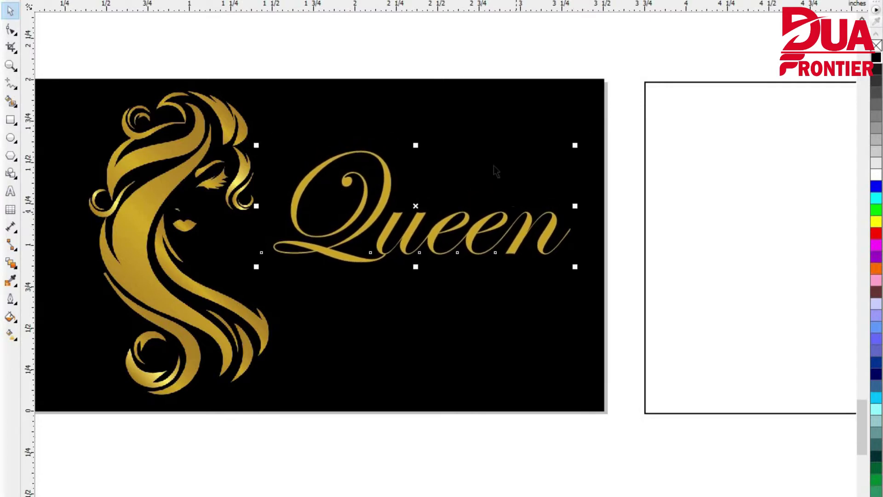
- Set BEAUTY SALON in Brush Script MT and move it onto the black card below the Queen title
scroll(494, 167, down, 2)
scroll(497, 165, up, 1)
click(465, 391)
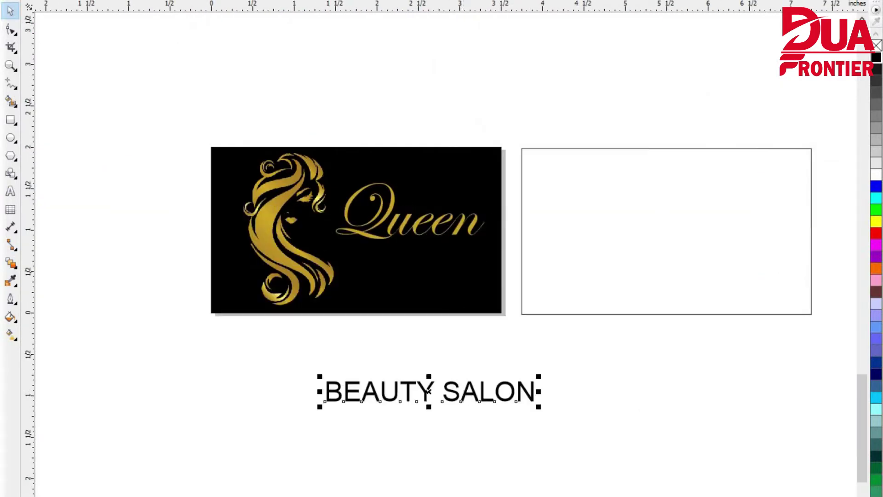
click(375, 0)
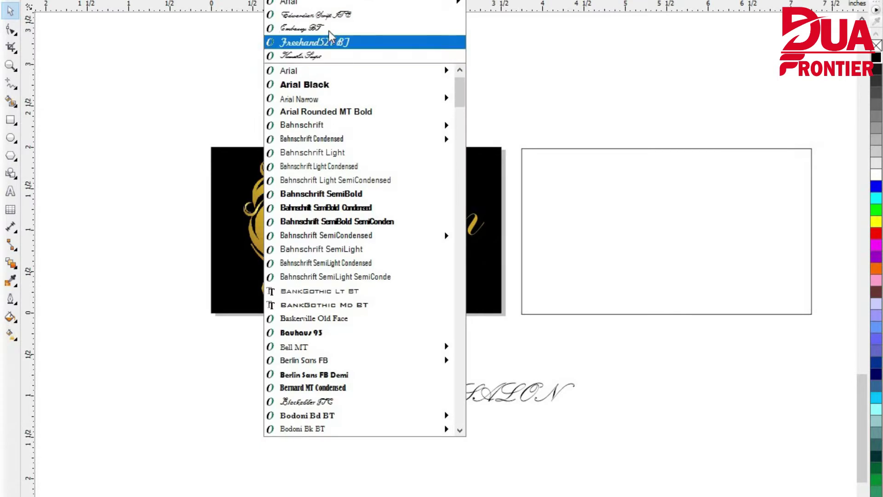
scroll(322, 215, up, 1)
scroll(332, 343, down, 2)
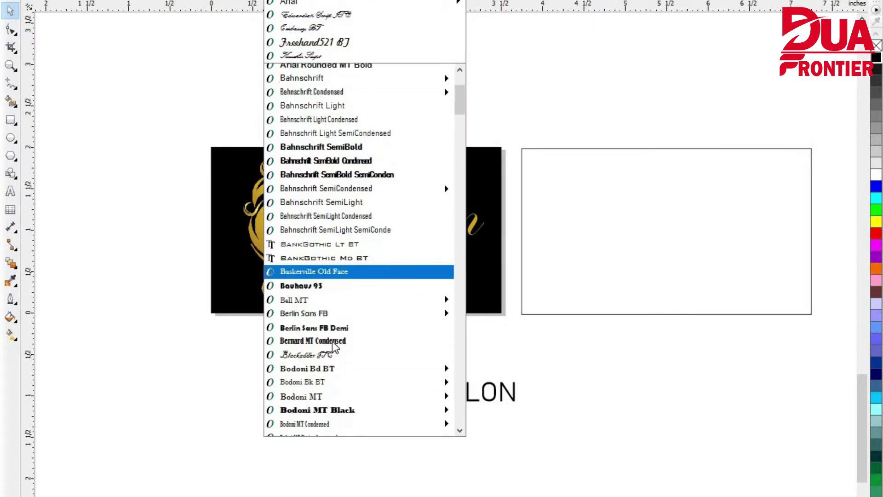
scroll(323, 318, down, 10)
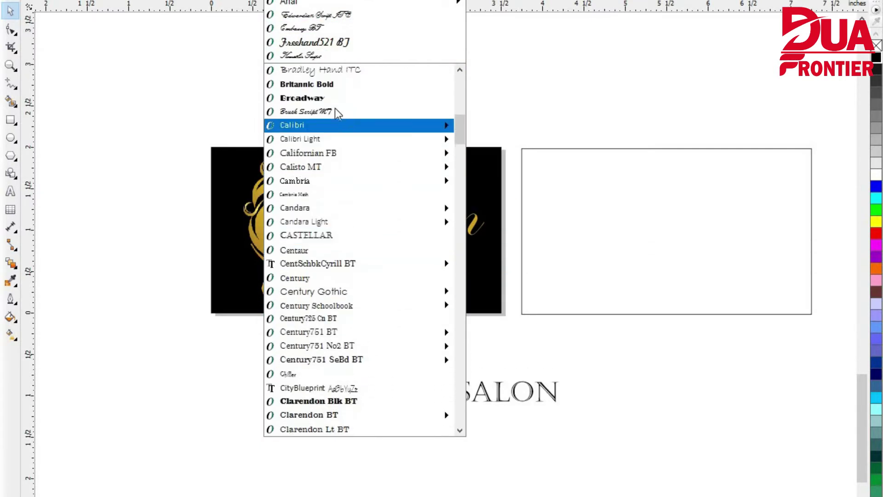
click(335, 107)
drag(421, 394, 421, 277)
scroll(446, 259, up, 1)
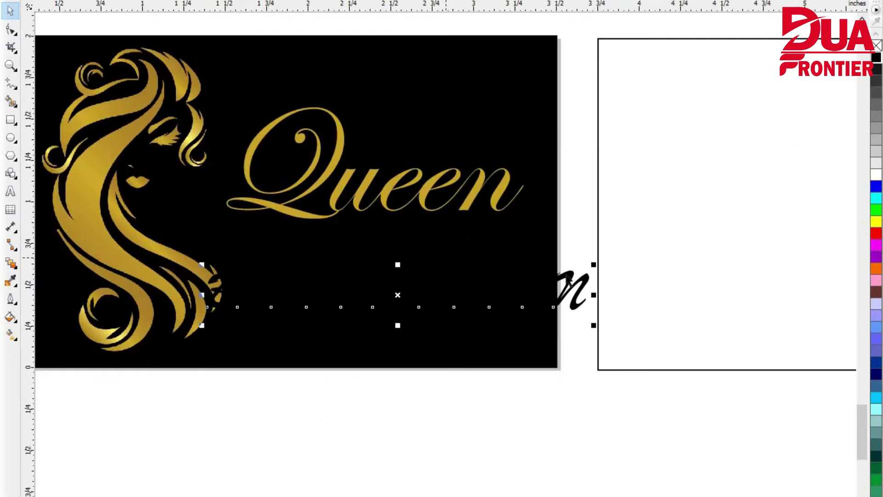
- Fill the BEAUTY SALON text with a uniform gold sampled from the existing gold artwork on the card
click(10, 317)
key(shift+F11)
click(318, 133)
click(480, 160)
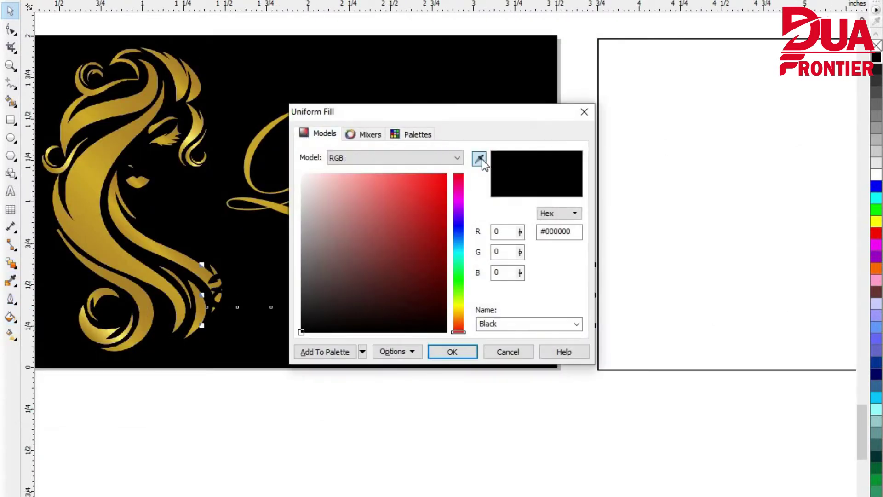
click(253, 162)
click(452, 351)
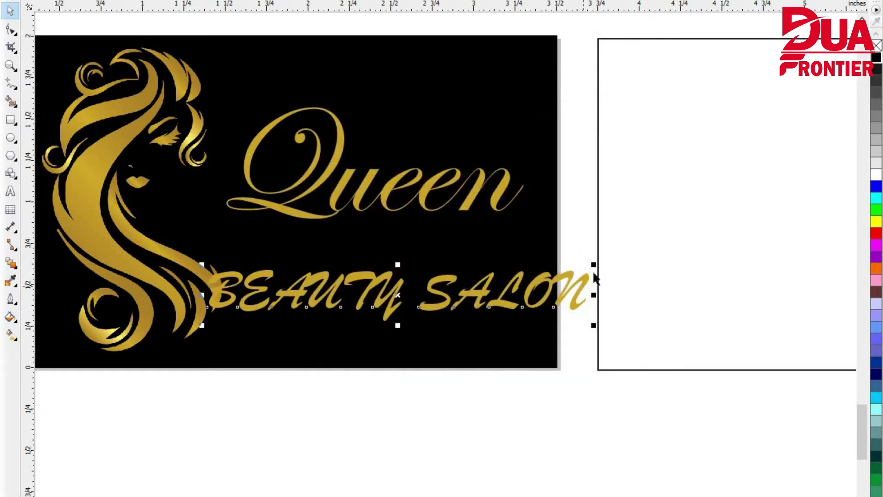
- Shrink the gold tagline to fit under Queen and retype it as "Beauty Salon" in mixed case
drag(454, 294, 279, 240)
key(F8)
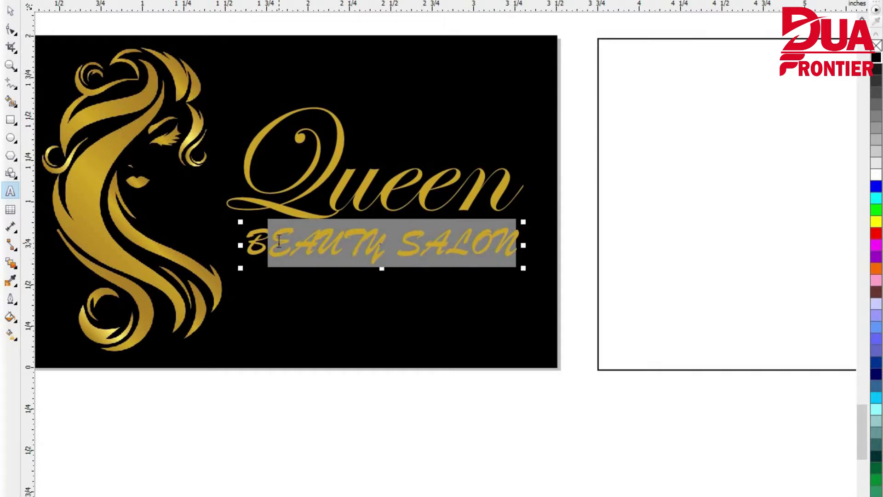
text(eauty Salon)
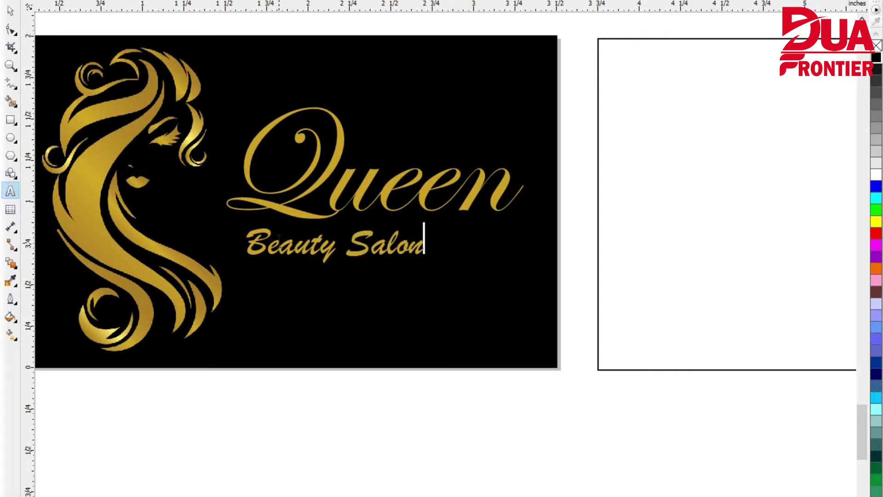
- Enlarge the Beauty Salon tagline slightly and tuck it directly under the "ueen" letters of the title
click(10, 14)
drag(414, 247, 532, 213)
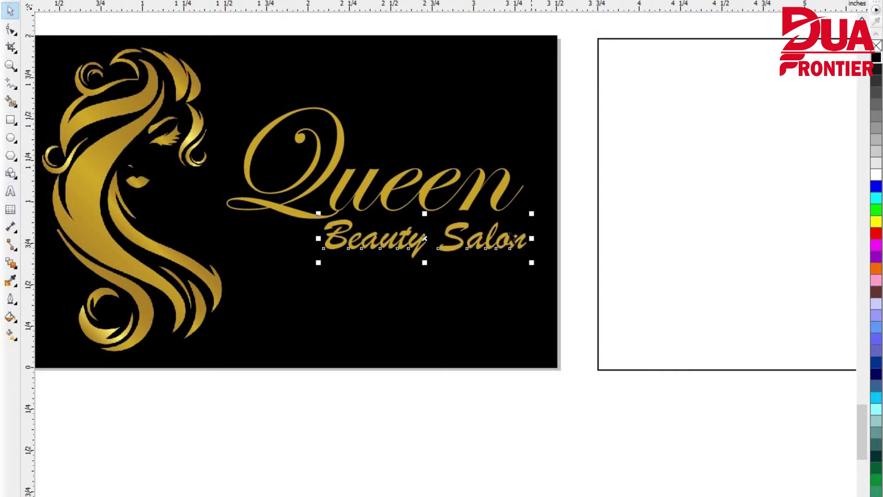
drag(492, 237, 488, 238)
scroll(464, 244, down, 1)
scroll(246, 163, up, 1)
- Add a "Front Side" label above the black card, then enlarge it and center it over the card
click(245, 164)
key(F8)
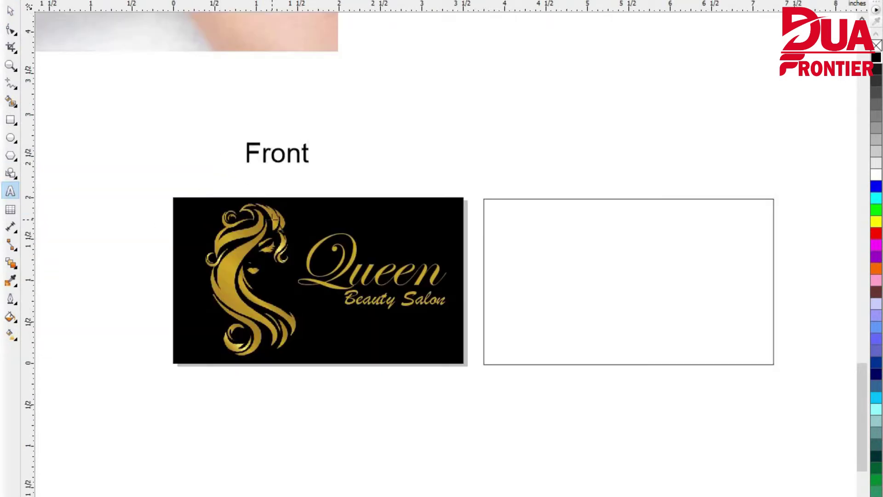
key(ctrl+space)
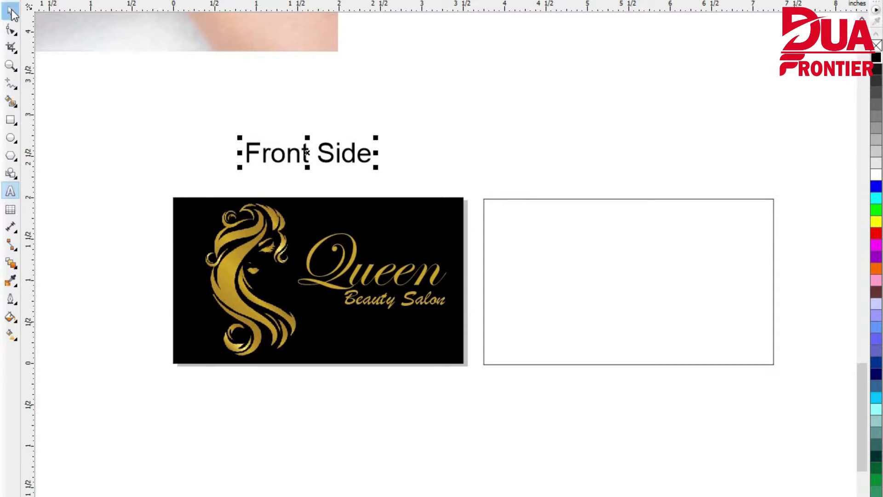
scroll(464, 242, up, 2)
drag(548, 236, 578, 246)
drag(522, 188, 485, 226)
scroll(242, 200, down, 2)
scroll(360, 231, up, 1)
- Duplicate the Front Side label above the blank card and change the copy's text to "Back side"
drag(221, 180, 534, 180)
right_click(534, 181)
double_click(531, 183)
key(ctrl+a)
text(Back)
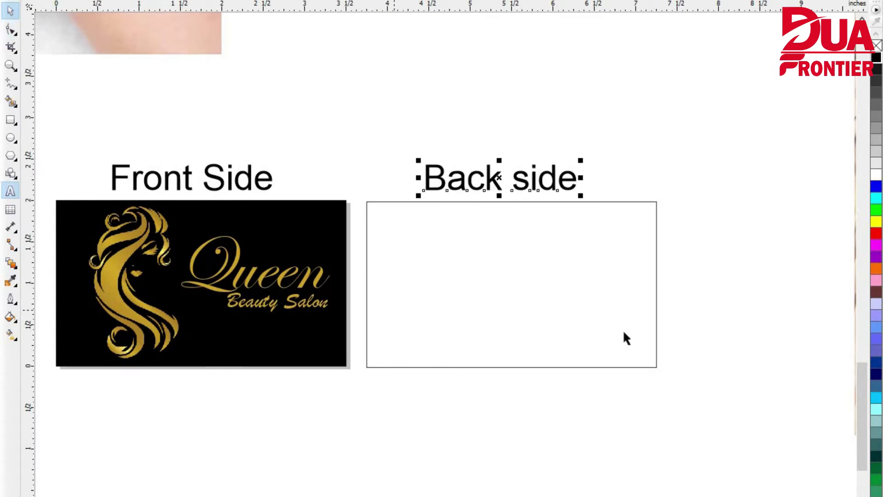
- Fill the blank back-side card rectangle with black
click(624, 306)
scroll(494, 267, down, 1)
click(877, 58)
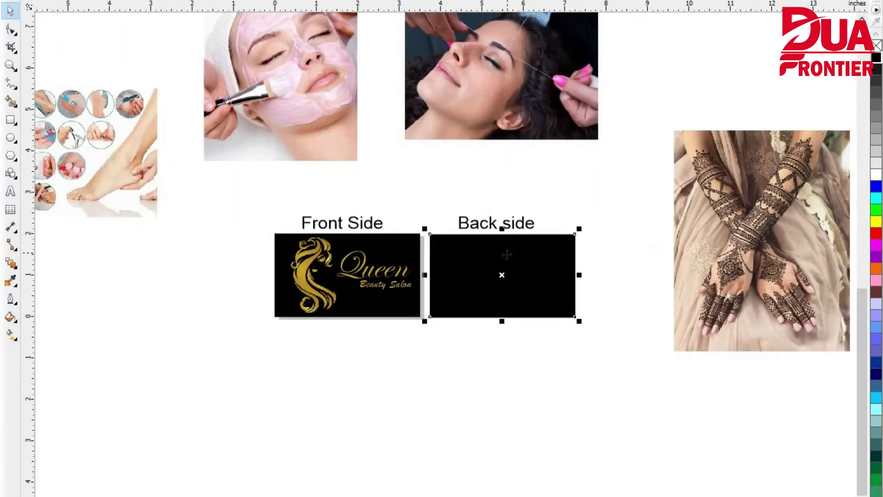
- Draw a white-filled circle about 1.44 by 1.46 inches overlapping the upper-right corner of the back card
scroll(507, 254, up, 1)
click(11, 138)
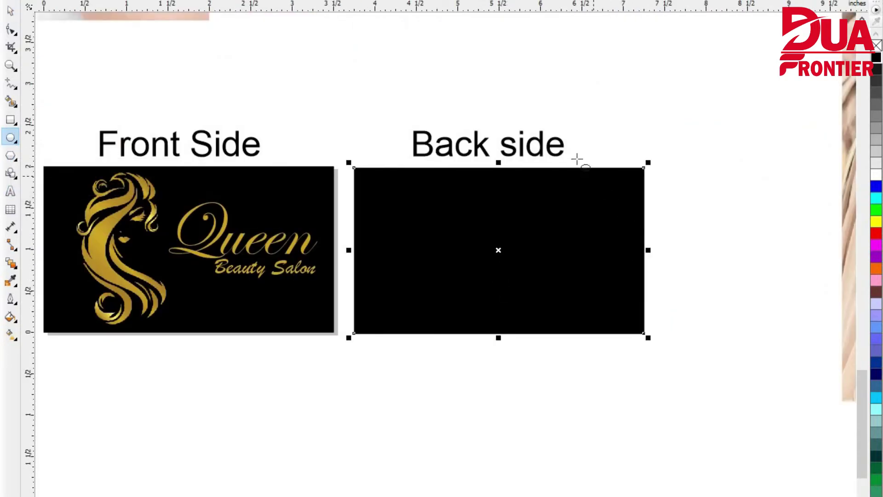
drag(565, 157, 680, 273)
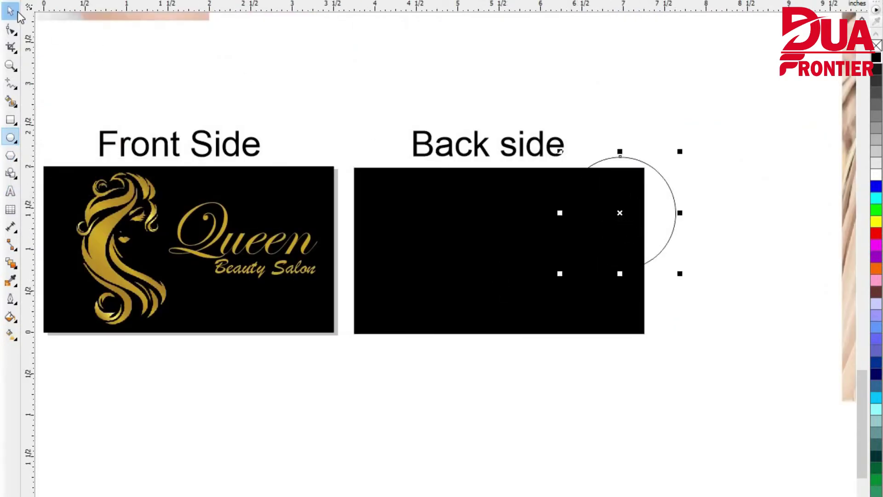
click(16, 11)
click(876, 175)
drag(631, 213, 620, 212)
drag(669, 152, 678, 143)
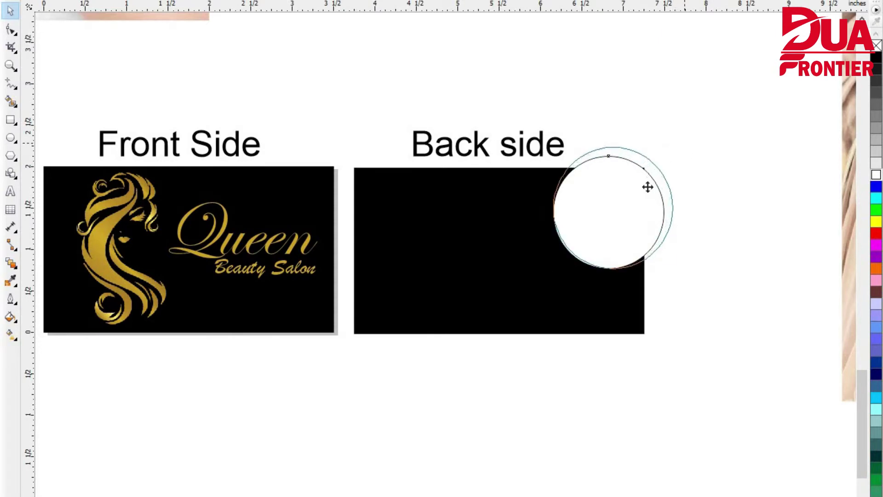
drag(648, 187, 637, 184)
scroll(618, 313, down, 2)
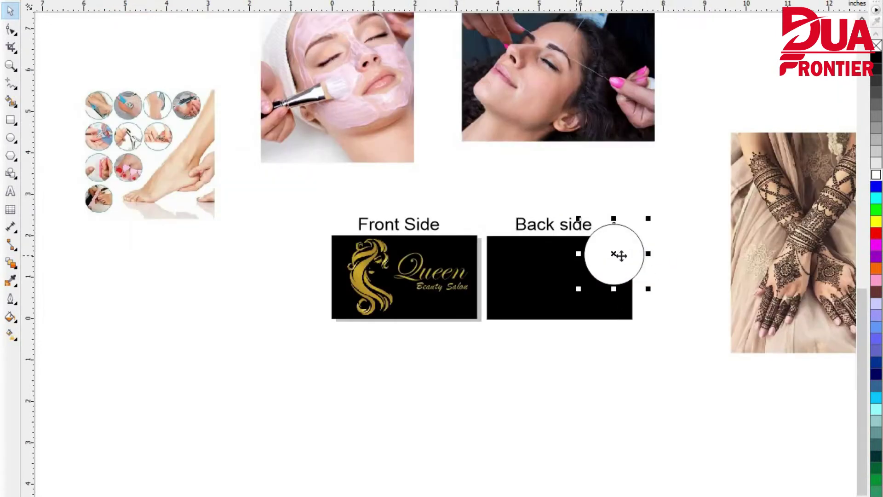
- Draw a white-filled ellipse about 0.57 by 0.63 inches on the back card and make three copies of it
scroll(597, 284, up, 2)
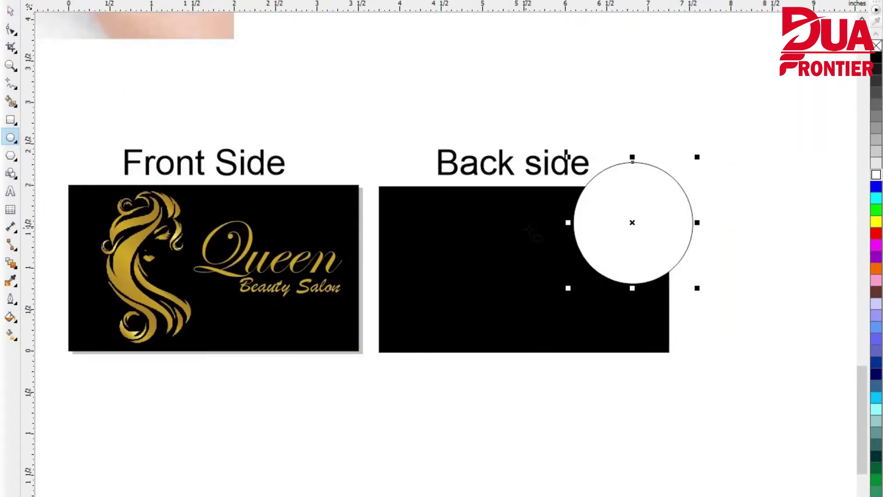
drag(576, 282, 577, 282)
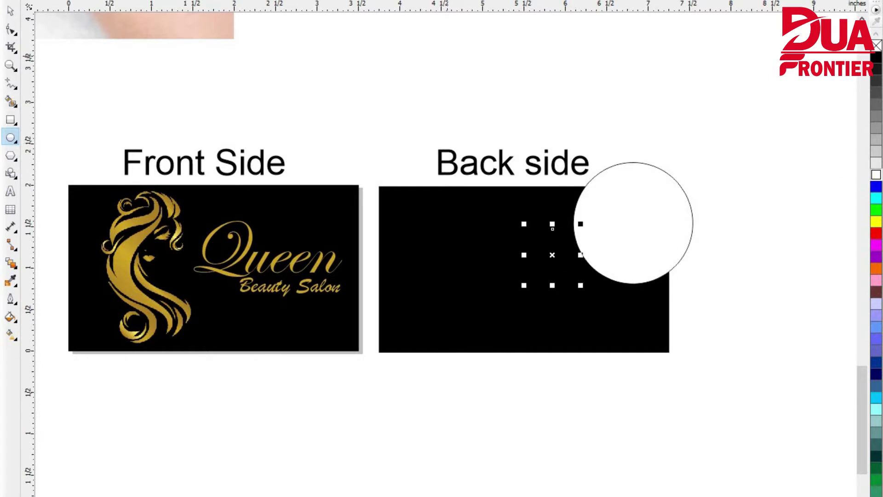
click(876, 175)
scroll(575, 287, up, 2)
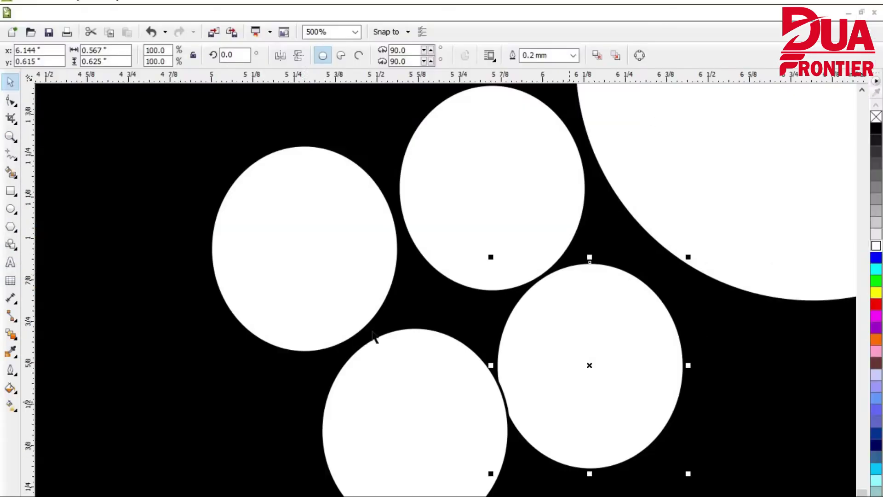
- Arrange the four small ellipses into an overlapping cluster below and left of the large circle
drag(312, 277, 364, 296)
drag(527, 352, 482, 324)
drag(436, 435, 448, 383)
scroll(449, 413, down, 2)
click(466, 309)
scroll(490, 363, down, 2)
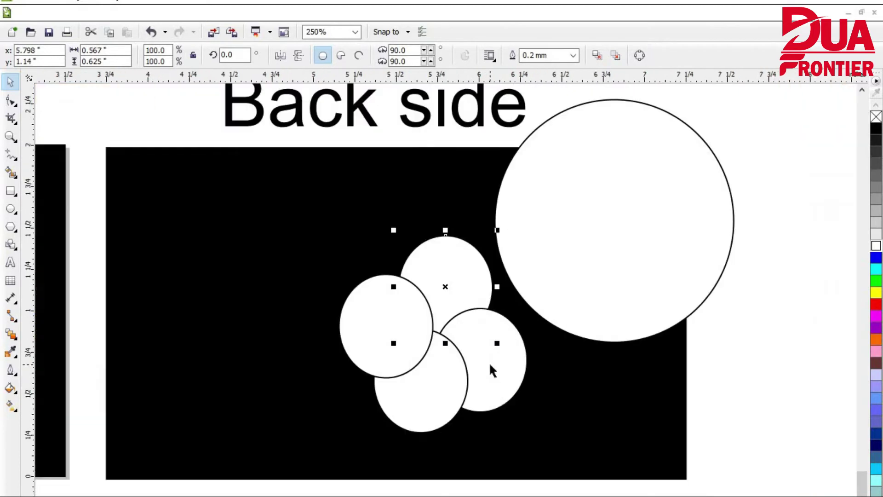
drag(401, 451, 520, 284)
drag(481, 344, 485, 354)
scroll(497, 402, down, 1)
scroll(488, 386, up, 1)
scroll(427, 381, down, 1)
- Move the bridal makeup photo over the back card and place it inside the large white circle with PowerClip
click(489, 362)
scroll(487, 362, down, 1)
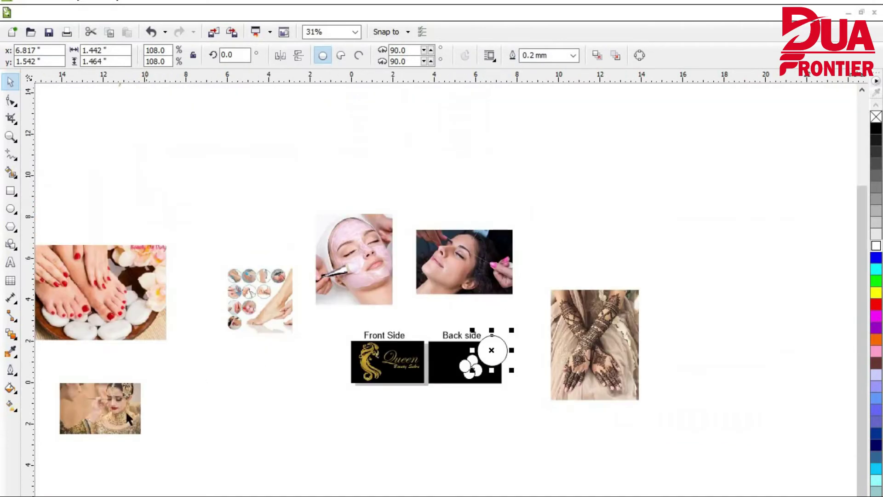
drag(124, 415, 359, 372)
drag(435, 354, 465, 359)
scroll(491, 354, up, 2)
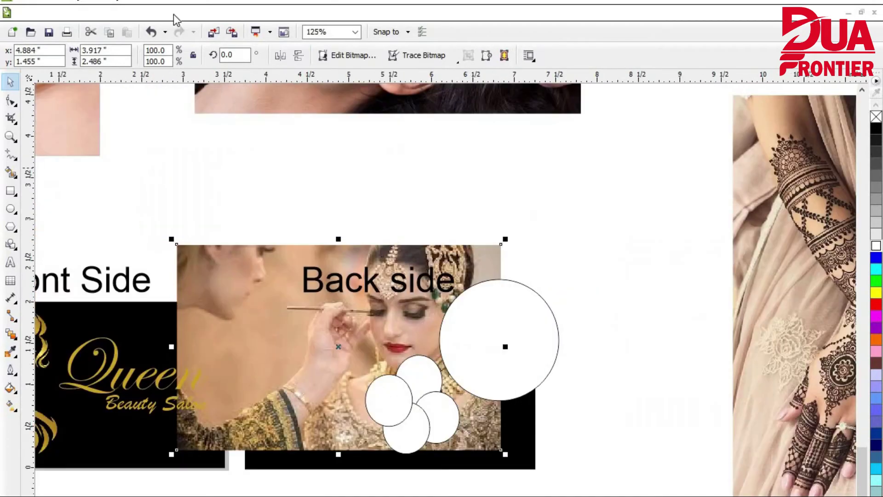
click(201, 12)
mouse_move(270, 207)
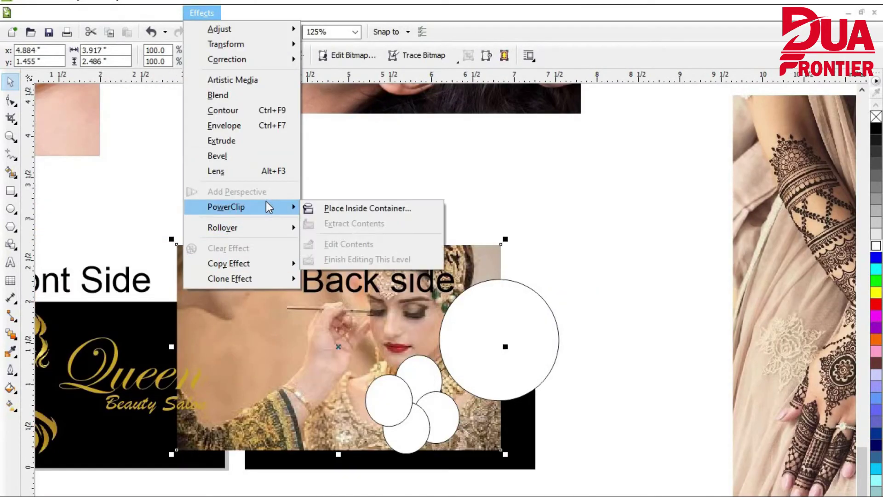
click(398, 207)
click(502, 350)
- Edit the circle's PowerClip contents, shrinking the bridal photo to about 2.38 by 1.51 inches and framing the bride inside the circle
right_click(498, 354)
click(533, 12)
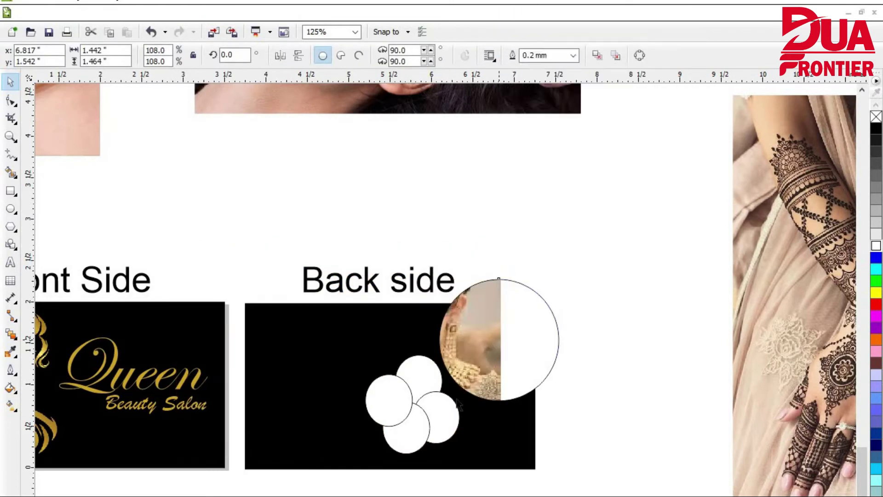
drag(457, 400, 547, 399)
drag(597, 242, 423, 355)
drag(416, 418, 562, 350)
drag(569, 384, 590, 398)
drag(562, 368, 521, 359)
mouse_move(552, 391)
mouse_down()
mouse_move(576, 426)
mouse_move(551, 392)
mouse_up()
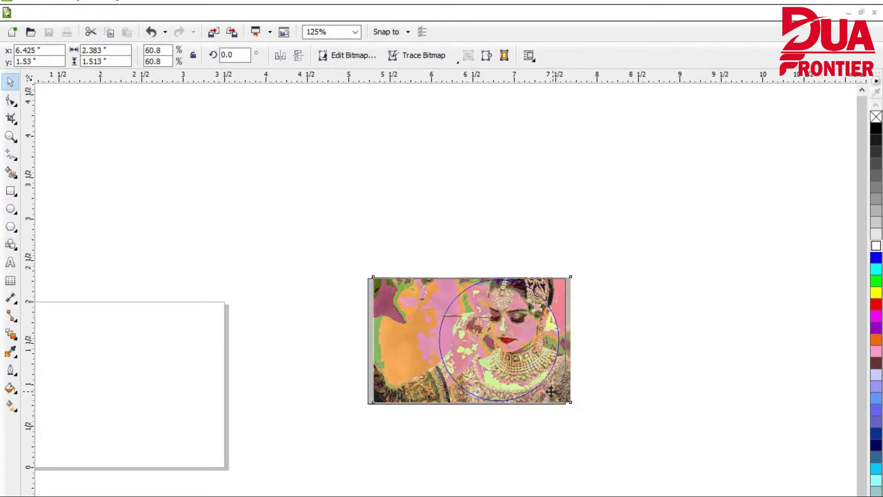
right_click(495, 372)
click(594, 58)
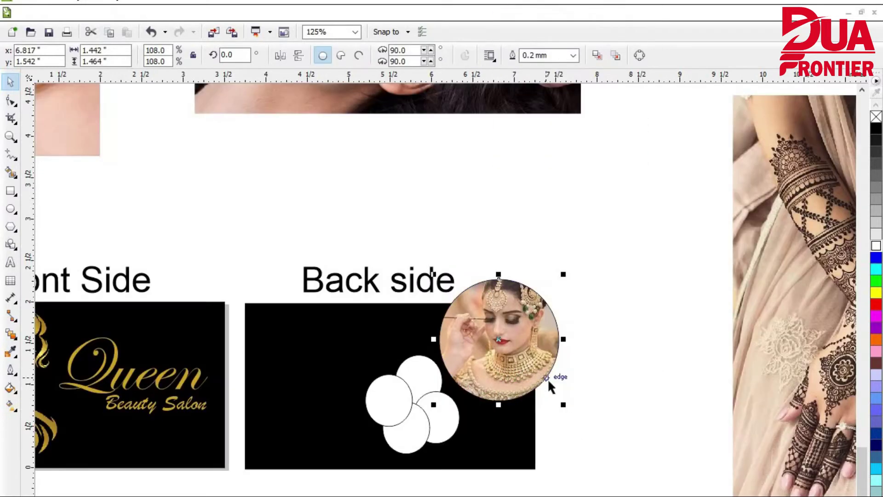
- Reposition the bridal photo within its PowerClip so the bride sits in the part of the circle over the card
right_click(520, 332)
click(548, 10)
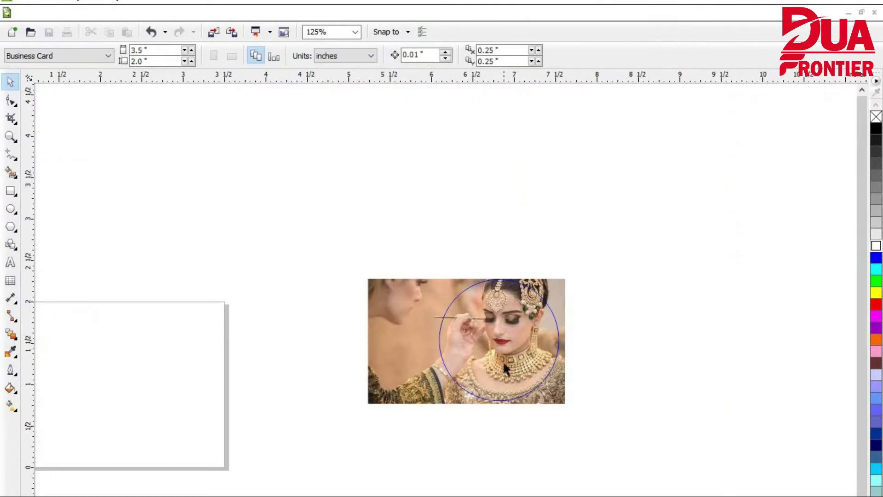
drag(434, 384, 441, 408)
right_click(499, 359)
click(552, 59)
- Try to crop the bridal photo circle to the top and right edges of the back card
scroll(575, 237, down, 1)
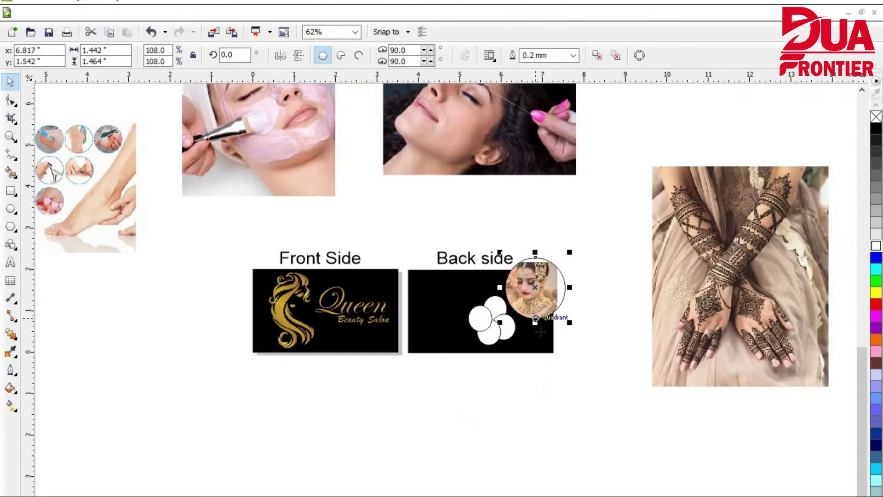
scroll(543, 312, up, 1)
click(11, 47)
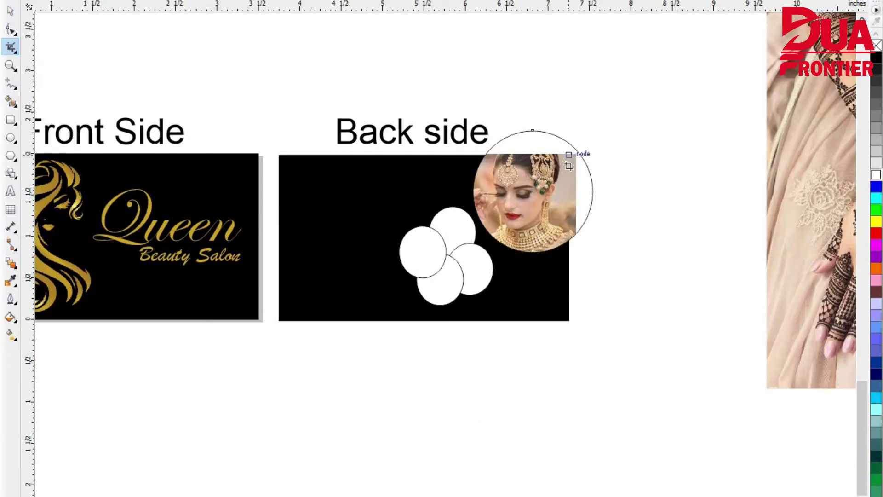
drag(569, 155, 317, 321)
double_click(504, 213)
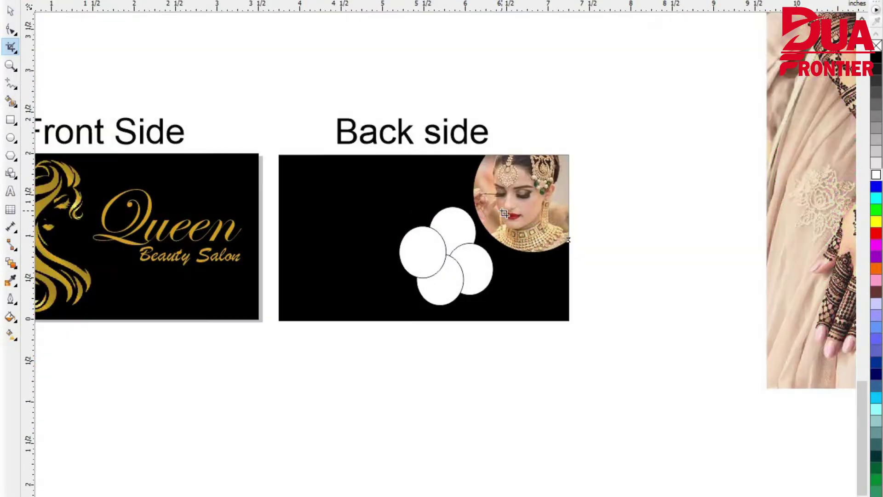
- Undo the crop of the bridal photo circle
click(10, 11)
click(606, 340)
scroll(491, 307, down, 1)
scroll(487, 289, up, 1)
drag(399, 373, 530, 220)
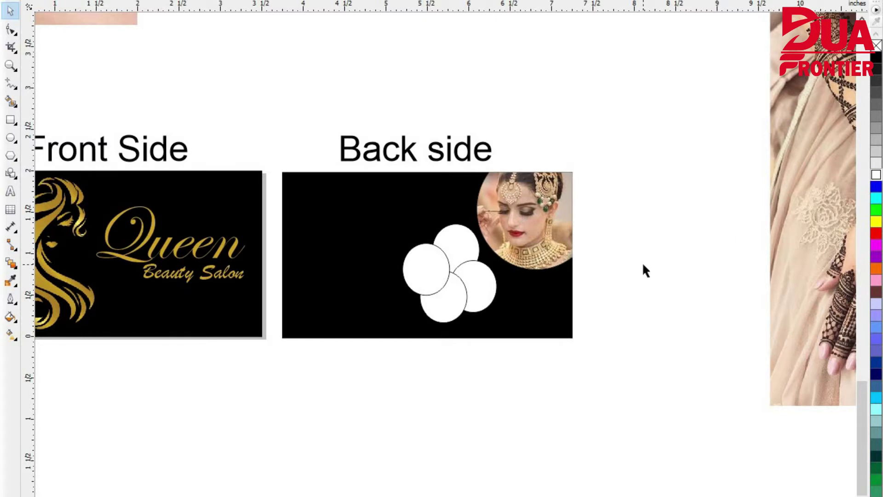
key(ctrl+z)
- Give the bridal photo circle a white 1.0 mm outline with rounded corners and caps, placed behind the fill
right_click(877, 175)
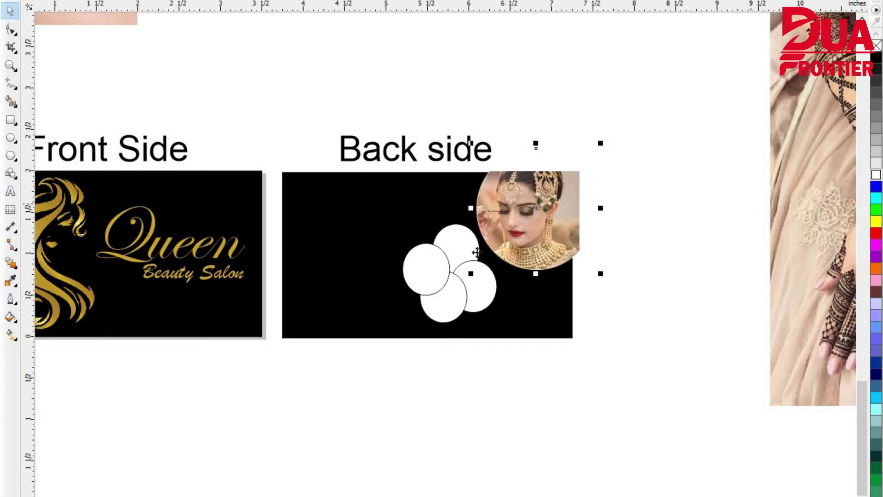
click(11, 298)
click(71, 299)
key(F12)
click(364, 163)
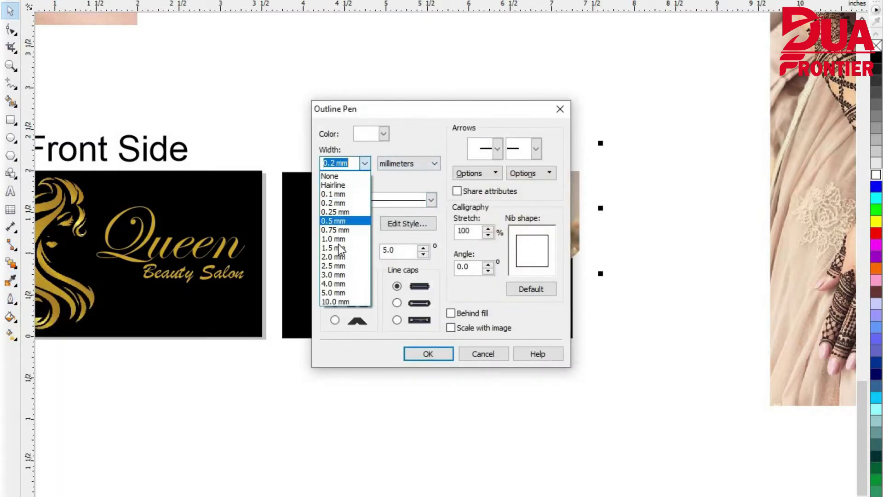
click(338, 244)
click(428, 353)
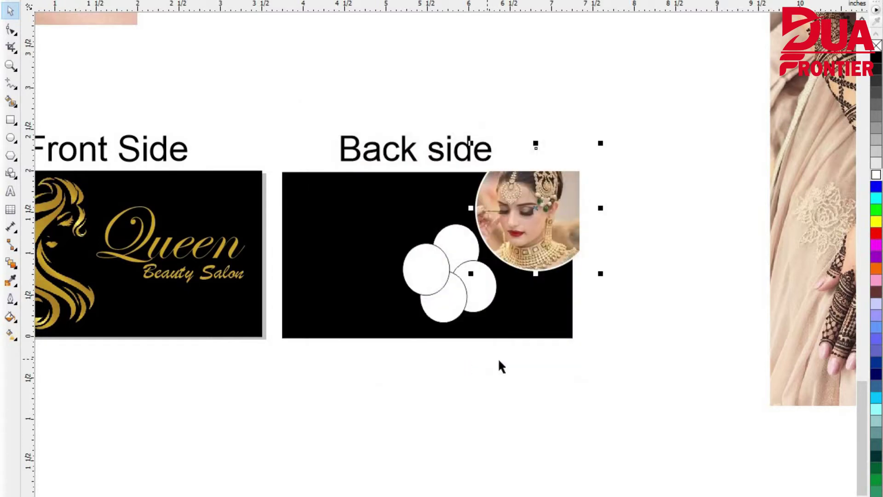
- Increase the bridal photo circle's outline width to 1.5 mm
click(68, 300)
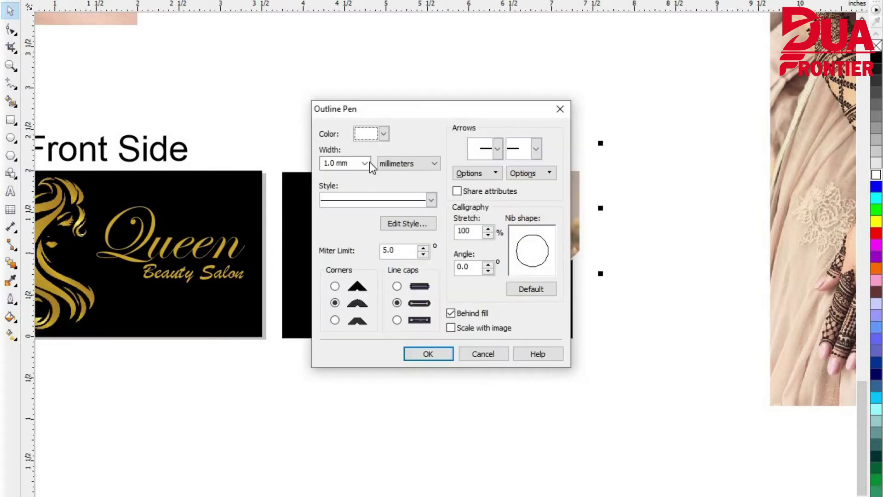
click(368, 163)
click(343, 247)
click(435, 352)
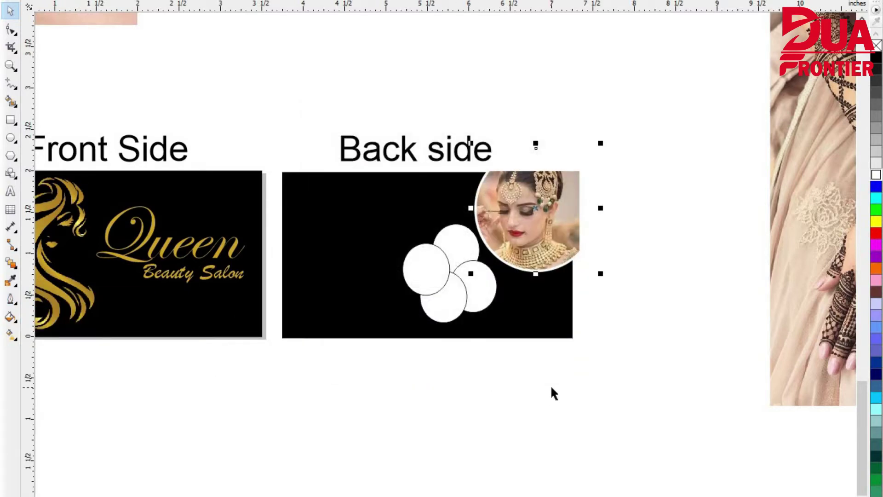
- Crop the bridal photo circle to the edges of the back card, using the whole card rectangle as the crop area
click(10, 47)
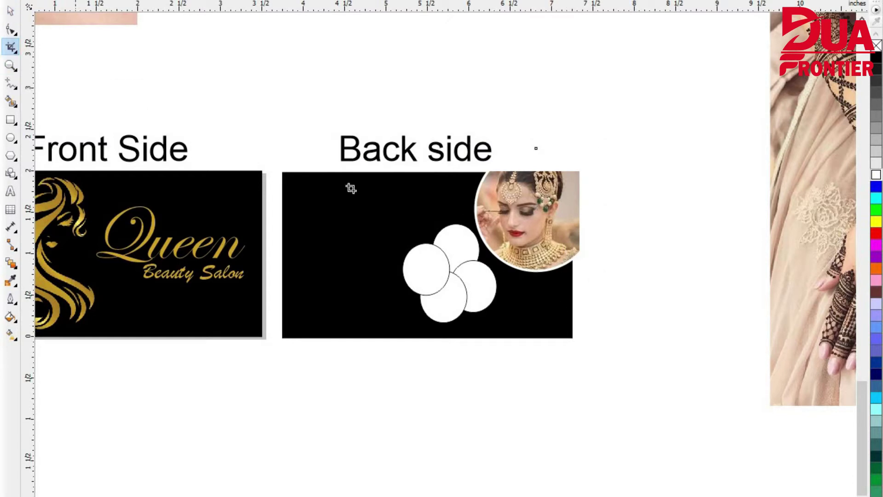
drag(282, 174, 571, 337)
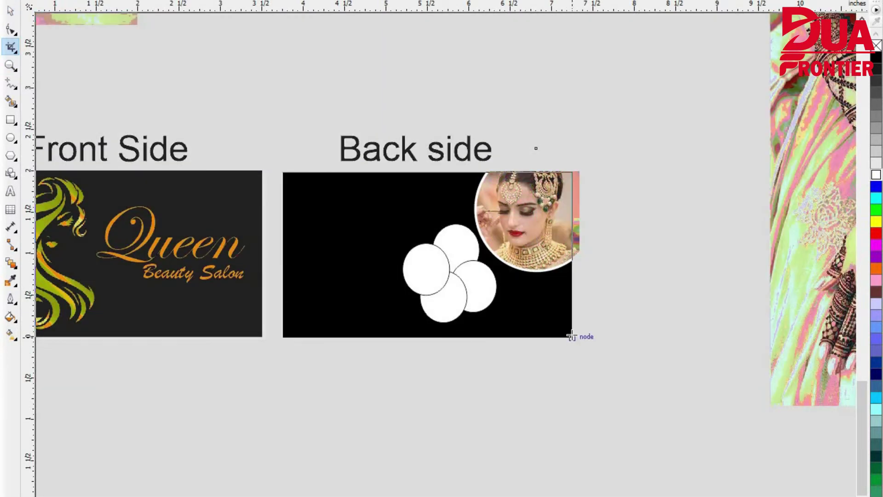
double_click(416, 243)
key(space)
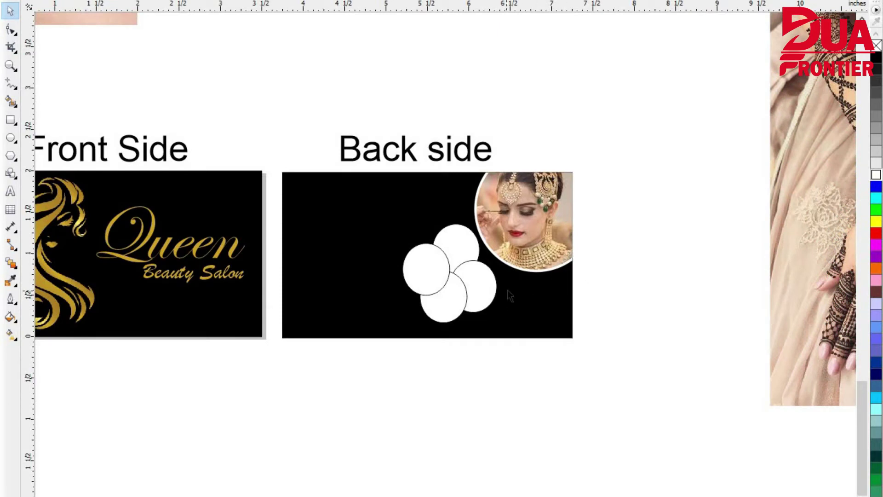
- Shift the four small overlapping circles together slightly down and to the right on the back card
drag(355, 371, 535, 219)
drag(461, 263, 466, 272)
drag(387, 318, 435, 314)
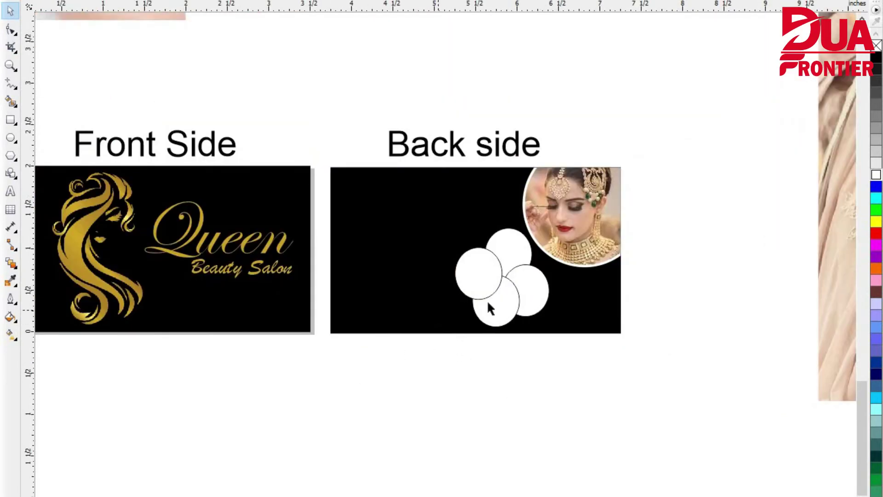
- Bring the threading photo near the back card and PowerClip it inside the leftmost small circle
scroll(488, 303, down, 2)
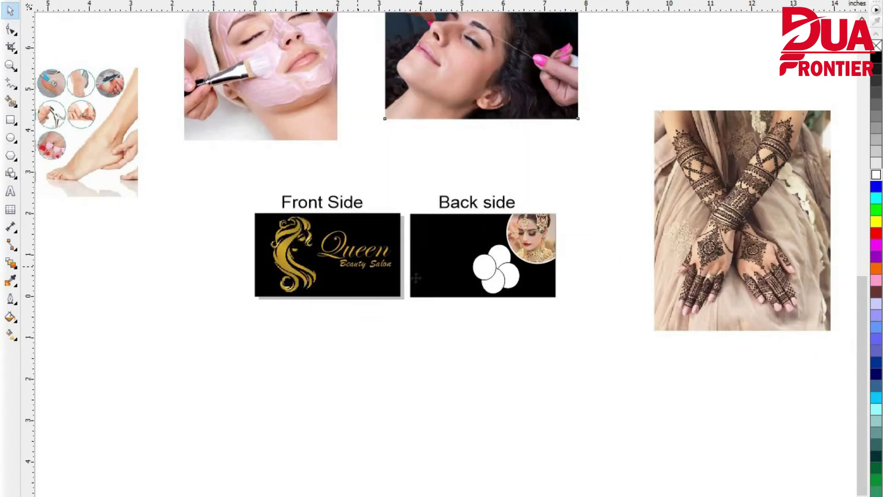
drag(416, 278, 466, 273)
scroll(466, 273, up, 1)
click(204, 1)
mouse_move(233, 143)
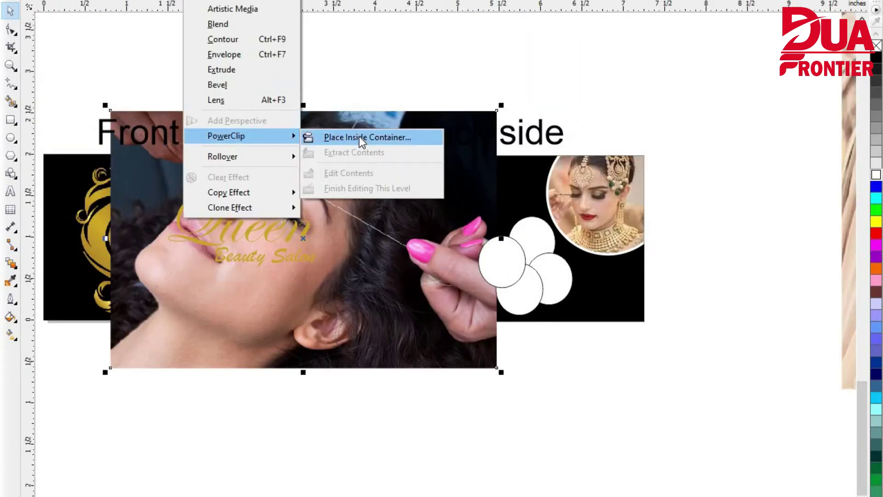
click(361, 136)
click(487, 257)
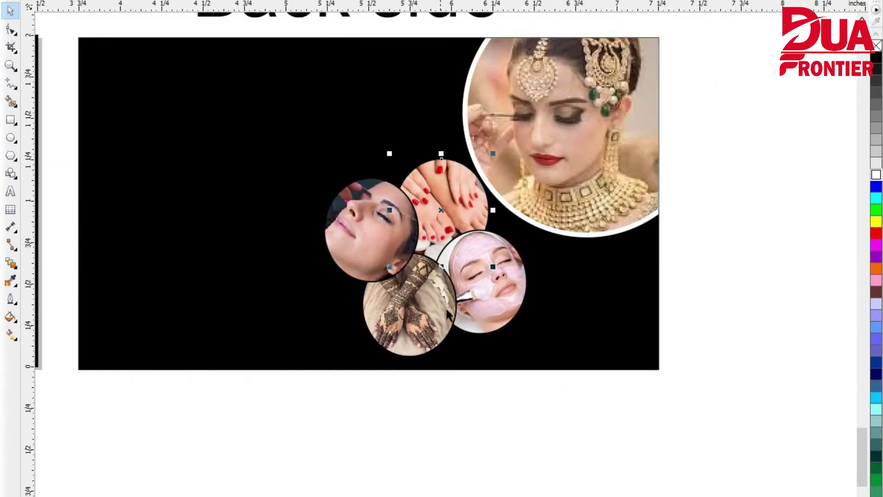
- Colour the outlines of the four small photo circles white, one after another
click(344, 252)
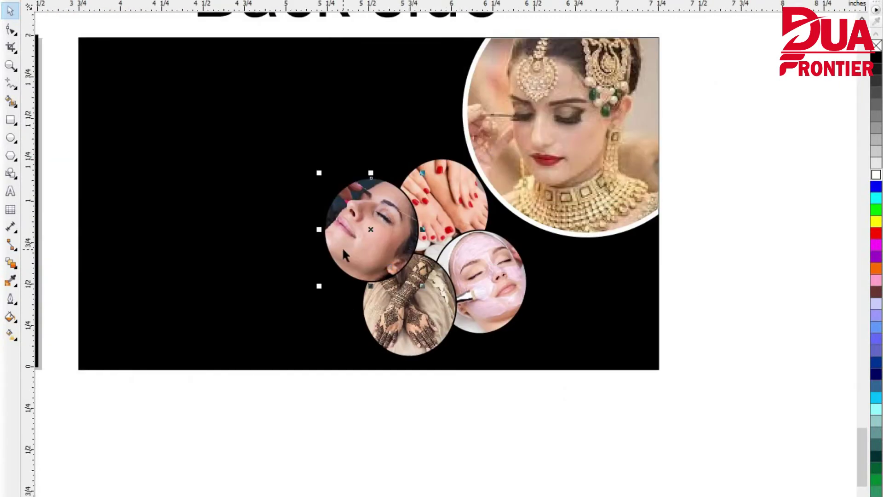
right_click(877, 177)
key(Tab)
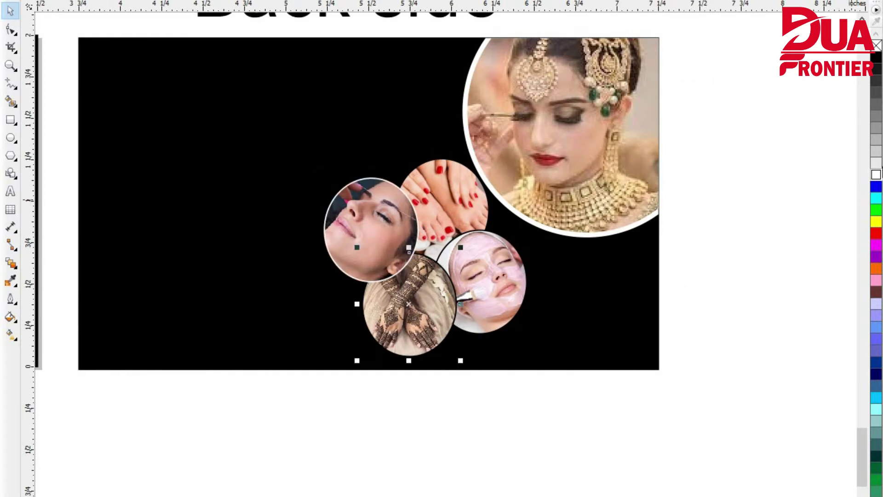
right_click(875, 175)
key(Tab)
right_click(876, 176)
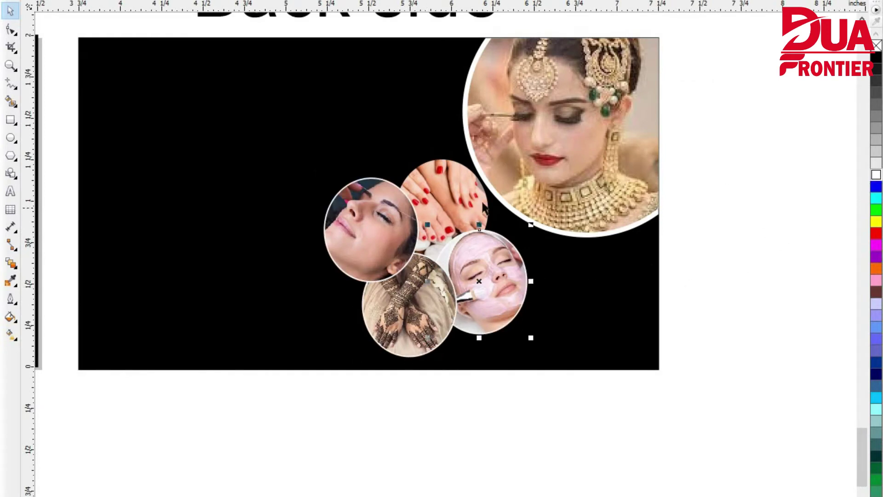
key(Tab)
right_click(872, 176)
- Set the outlines of all four small photo circles to 0.75 mm wide with rounded corners
drag(275, 435, 563, 153)
click(19, 304)
click(50, 296)
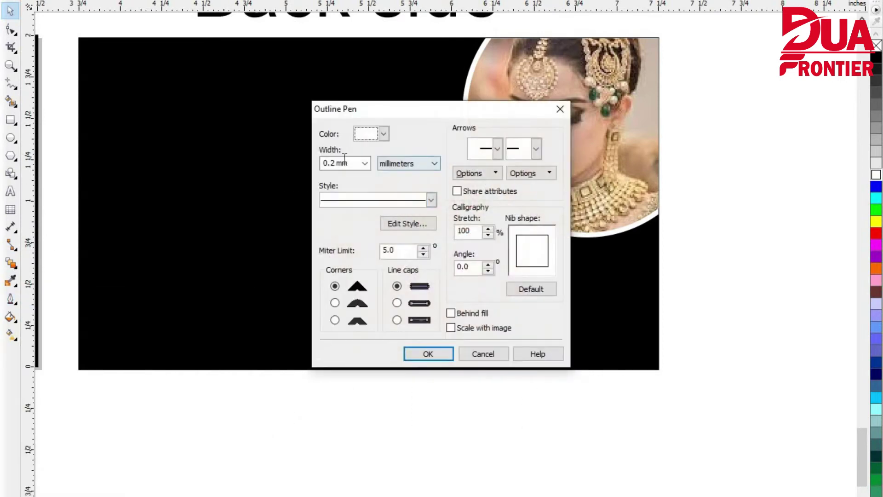
click(365, 163)
click(346, 230)
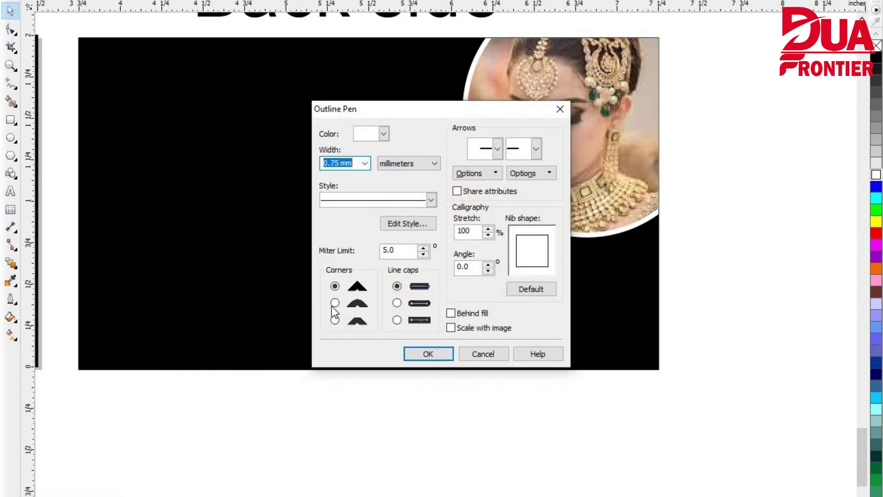
click(334, 303)
click(429, 354)
- Scale down the gold floral hair illustration and place it in the upper-left corner of the back card
scroll(467, 433, down, 5)
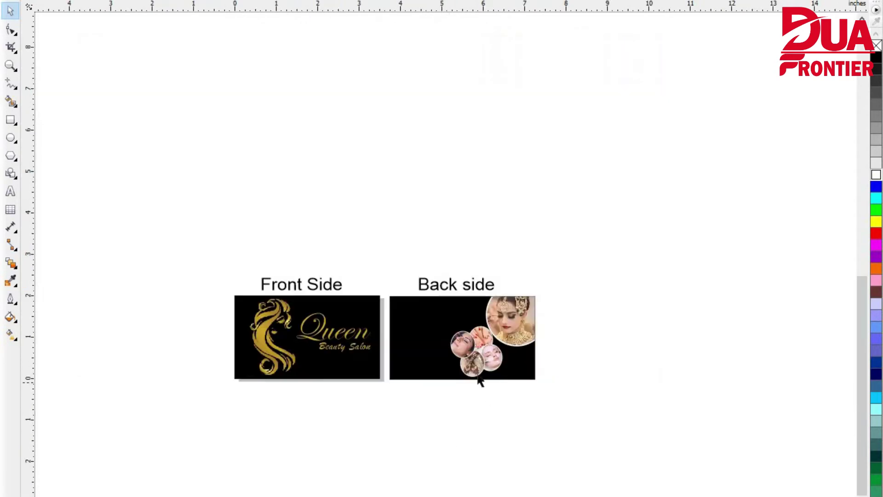
drag(276, 176, 411, 365)
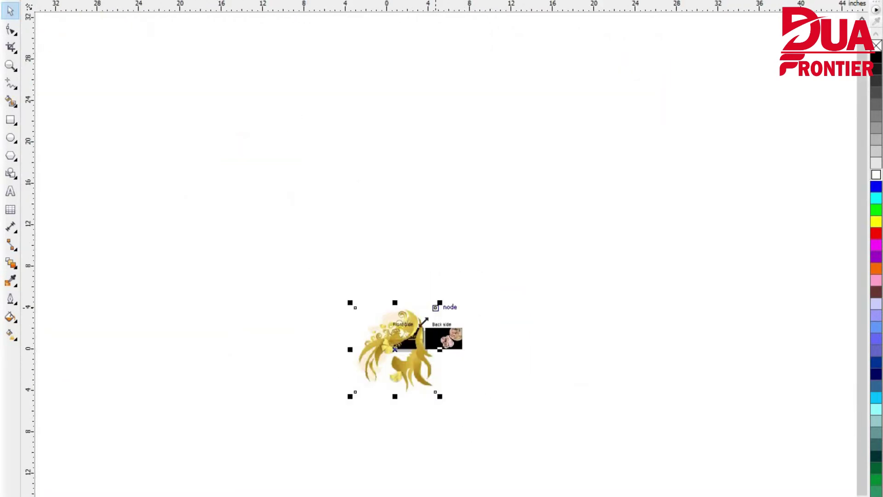
drag(436, 305, 369, 377)
drag(362, 384, 426, 339)
scroll(441, 341, up, 3)
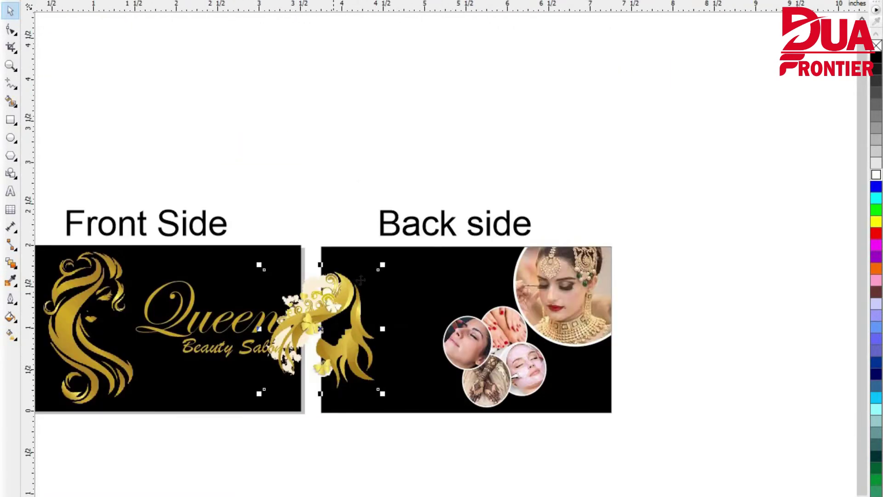
drag(385, 269, 354, 280)
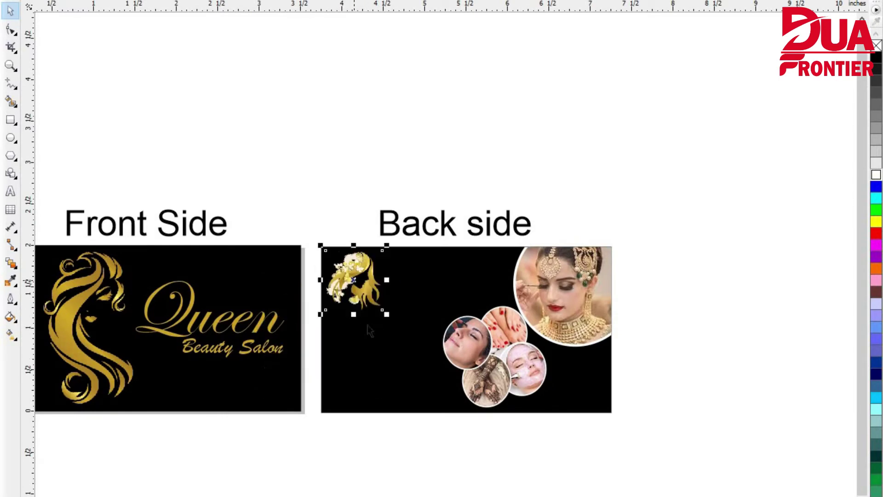
click(333, 211)
- Enlarge the gold floral hair illustration slightly and reposition it within the back card's upper-left corner
scroll(397, 313, up, 1)
scroll(405, 299, down, 1)
scroll(443, 301, up, 1)
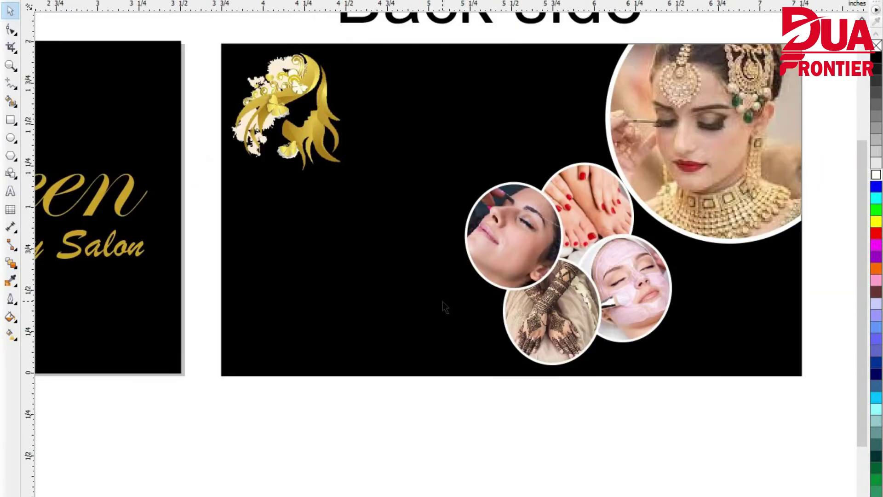
scroll(442, 302, down, 1)
scroll(410, 250, up, 1)
click(327, 144)
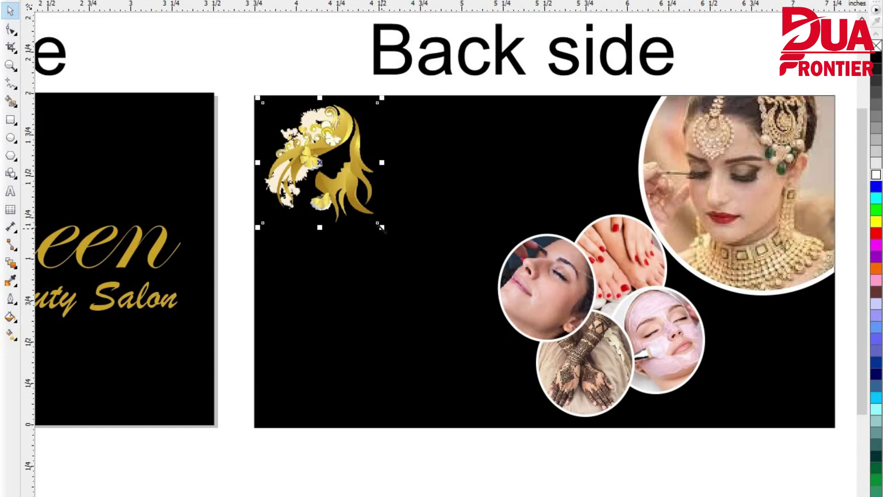
drag(359, 161, 365, 161)
drag(387, 228, 412, 250)
drag(374, 217, 362, 214)
scroll(410, 226, down, 2)
scroll(458, 271, up, 2)
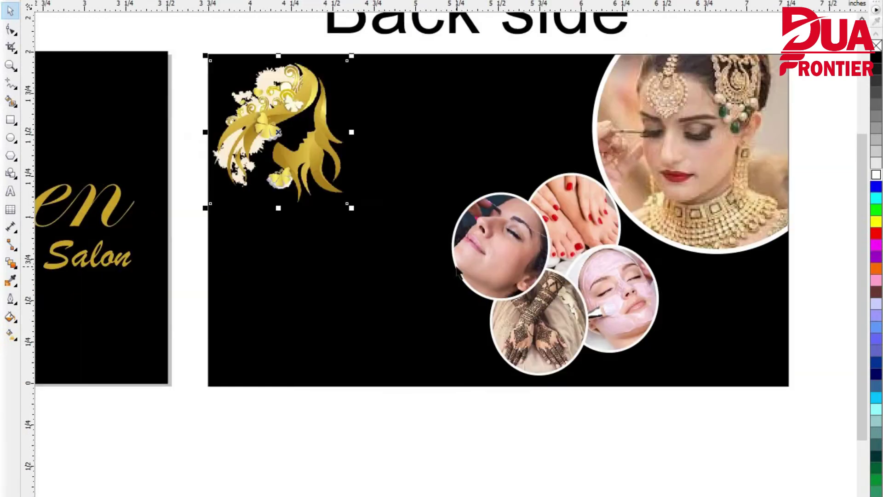
- Write the text "Our Services are" on the empty area to the right of the back card
click(8, 189)
scroll(359, 173, down, 1)
text(O)
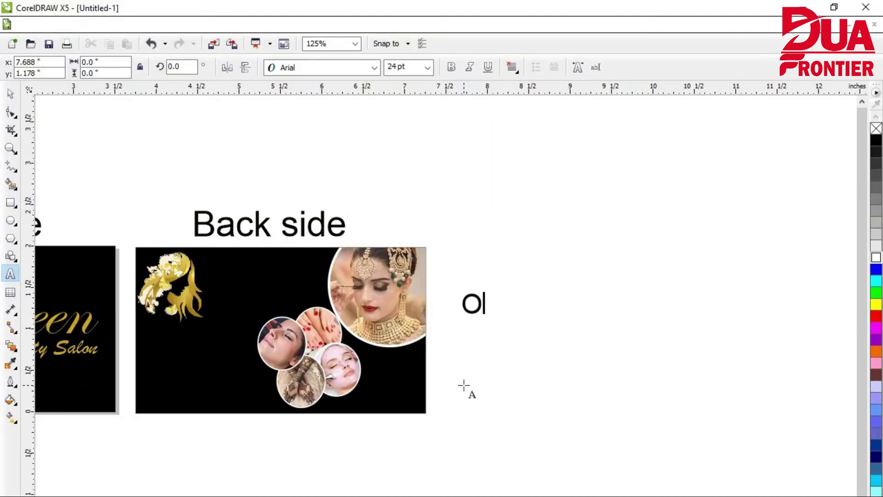
text(ur Services)
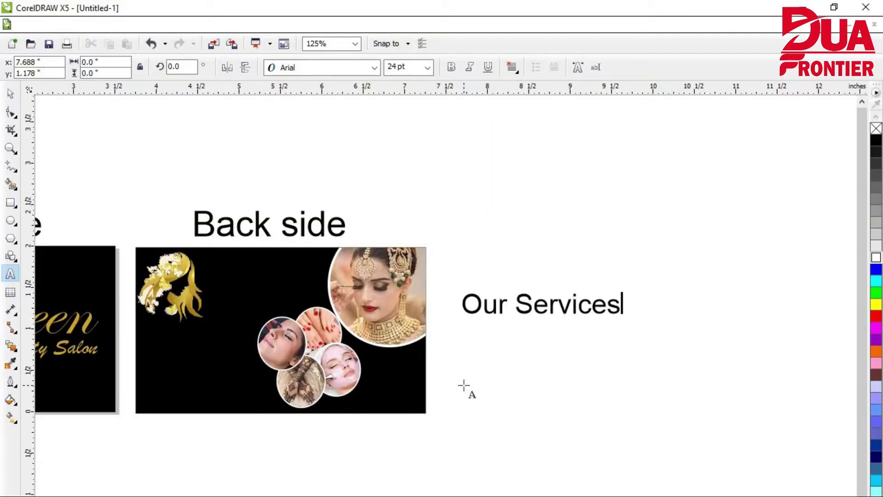
text( Ar)
key(BackSpace)
key(BackSpace)
text(al)
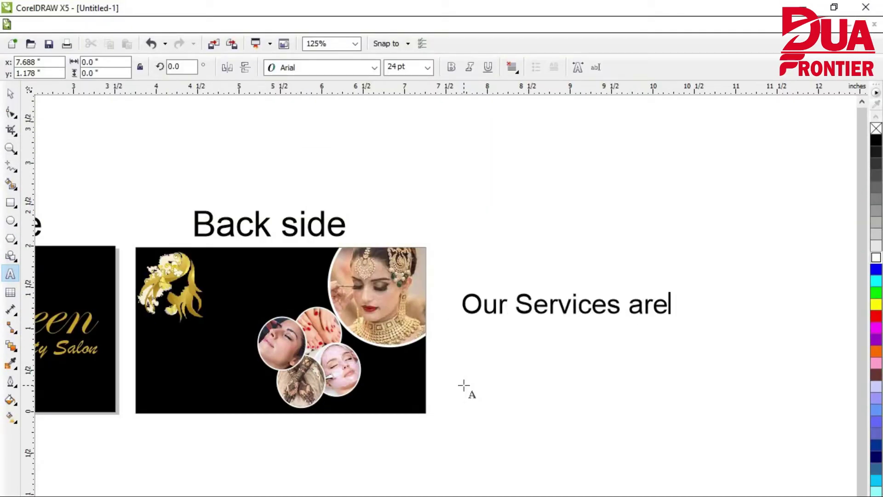
- Replace the text with "We are Expert in:" and paste the salon services list, from Bridal MakeUp to Facial, on the lines below
key(BackSpace)
key(BackSpace)
key(BackSpace)
key(BackSpace)
key(BackSpace)
key(BackSpace)
key(BackSpace)
key(BackSpace)
key(BackSpace)
key(BackSpace)
key(BackSpace)
key(BackSpace)
key(BackSpace)
key(BackSpace)
key(BackSpace)
key(BackSpace)
key(BackSpace)
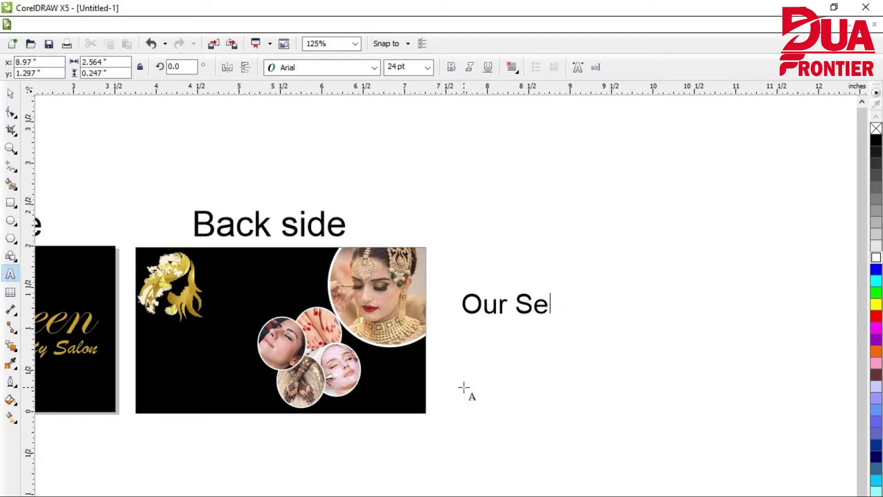
text(We are E)
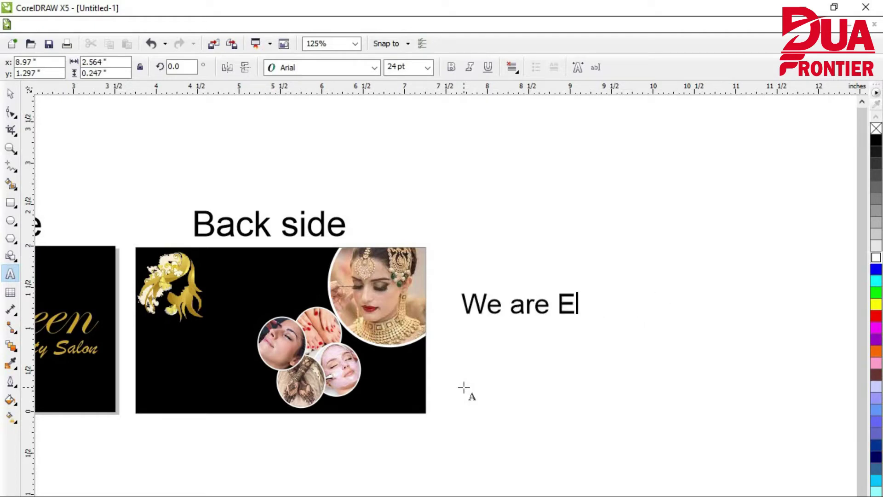
text(xpert in:)
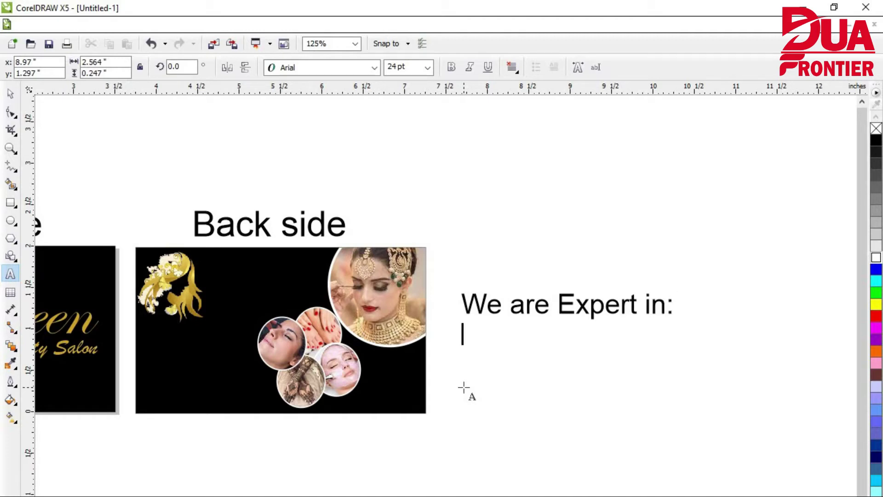
key(ctrl+v)
click(11, 94)
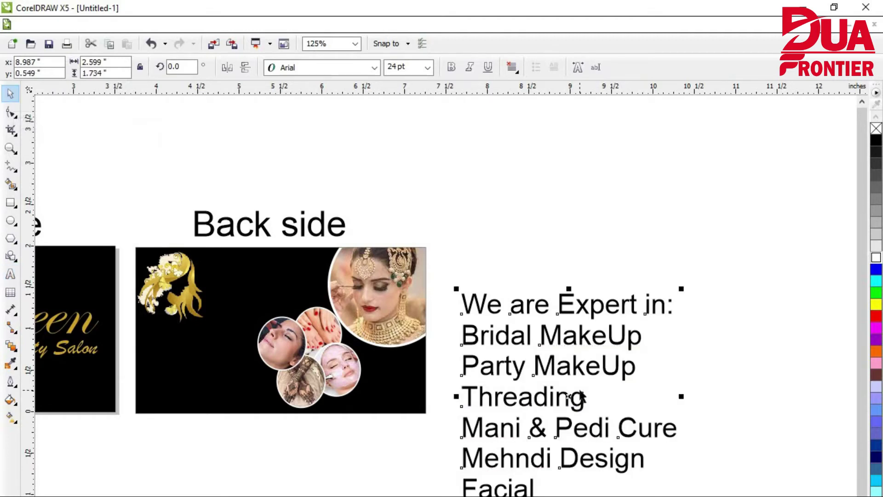
- Set the separate "We are Expert in:" heading in the Eras Bold ITC font
click(374, 68)
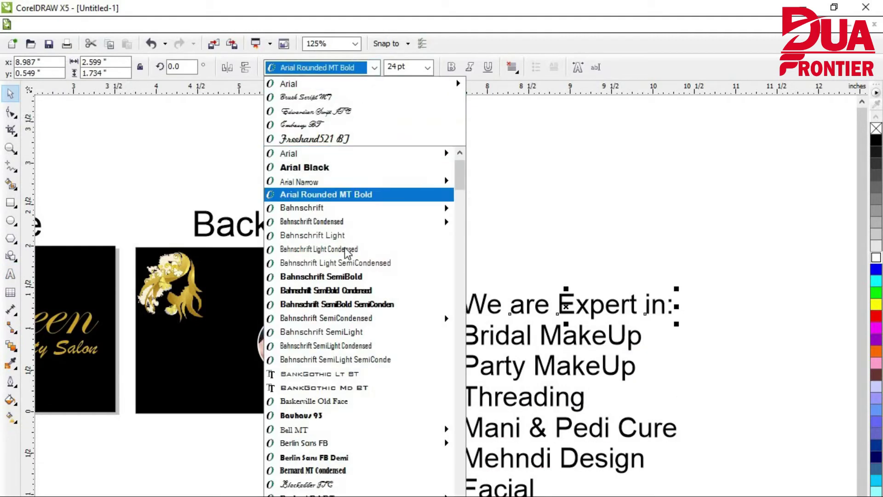
scroll(354, 334, down, 10)
scroll(354, 333, down, 6)
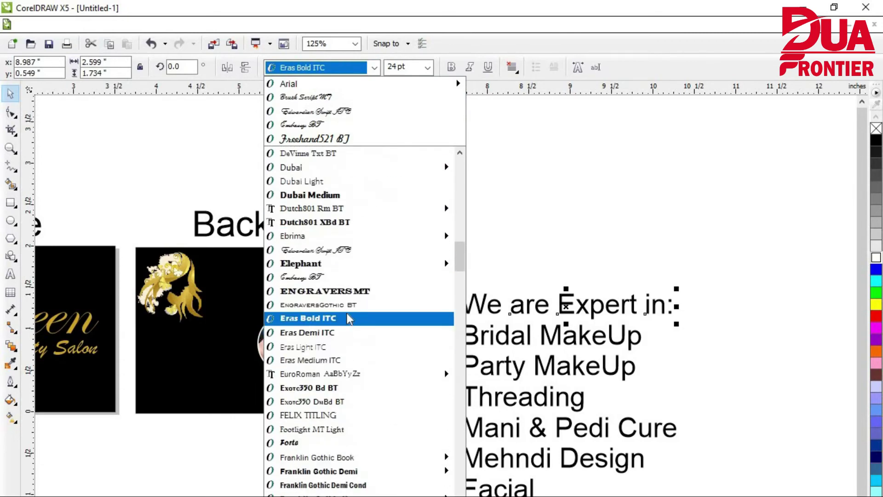
click(352, 316)
- Move the "We are Expert in:" heading onto the back card and set its size to 12 pt
drag(393, 319, 339, 325)
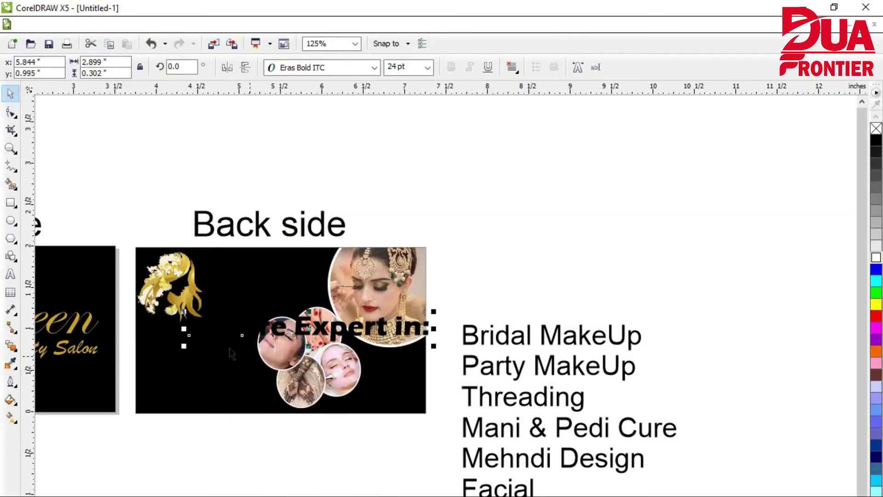
scroll(175, 344, up, 1)
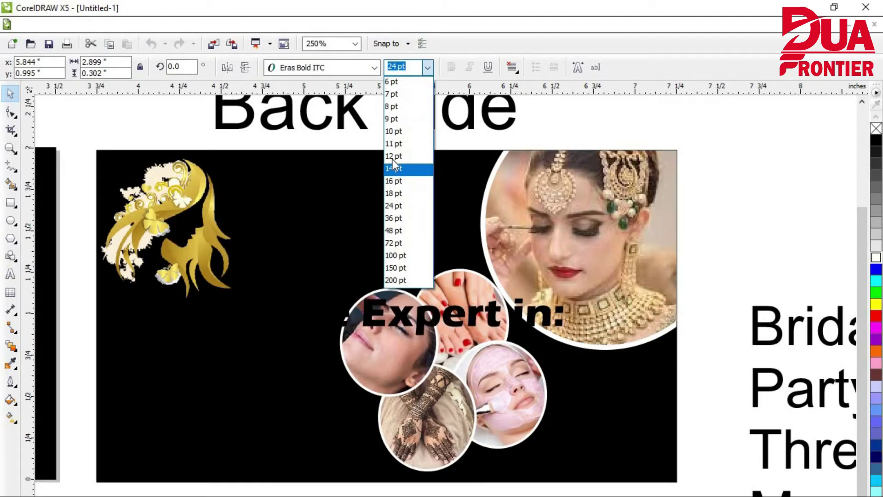
click(393, 159)
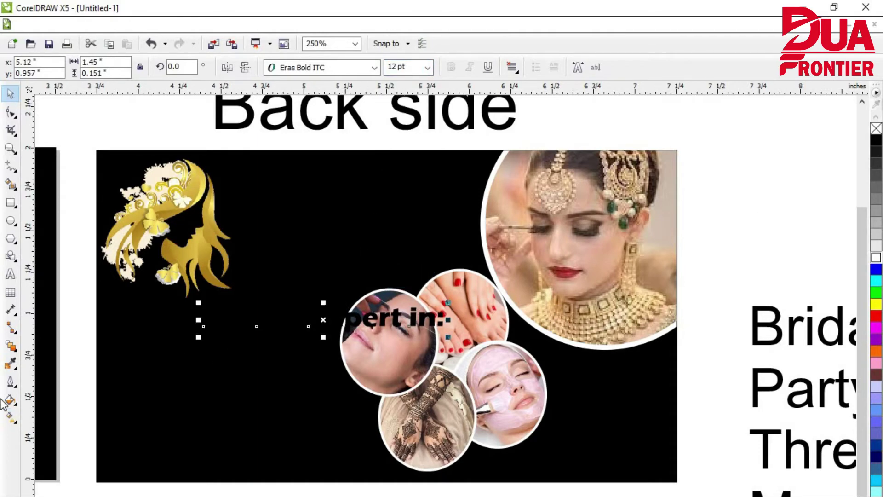
- Fill the "We are Expert in:" heading with the gold sampled from the front card's "Queen" lettering
scroll(239, 360, down, 2)
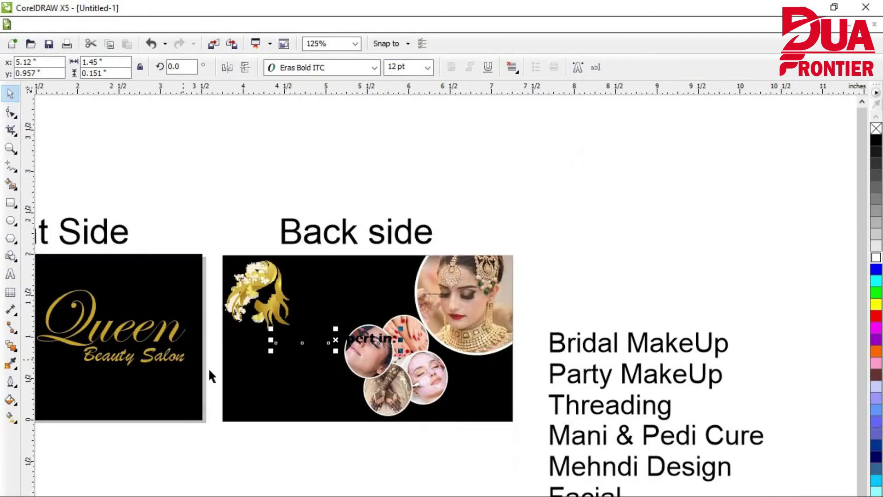
click(11, 400)
click(51, 398)
click(315, 218)
click(317, 220)
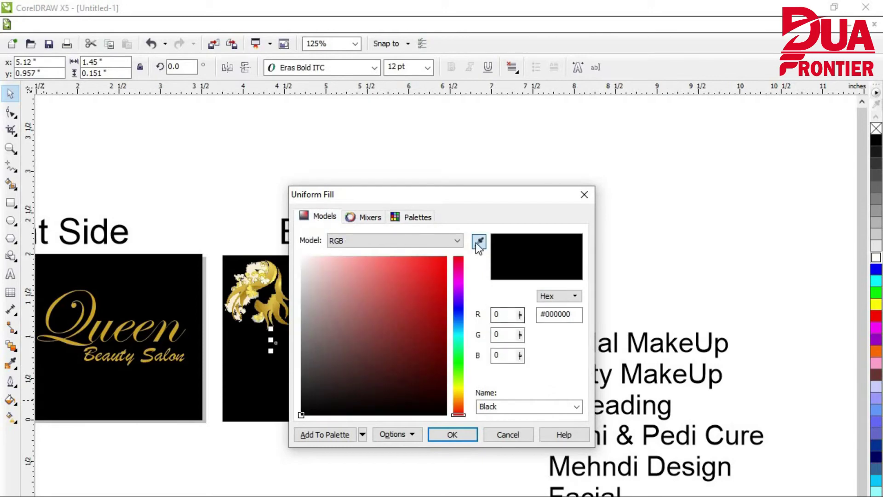
click(479, 241)
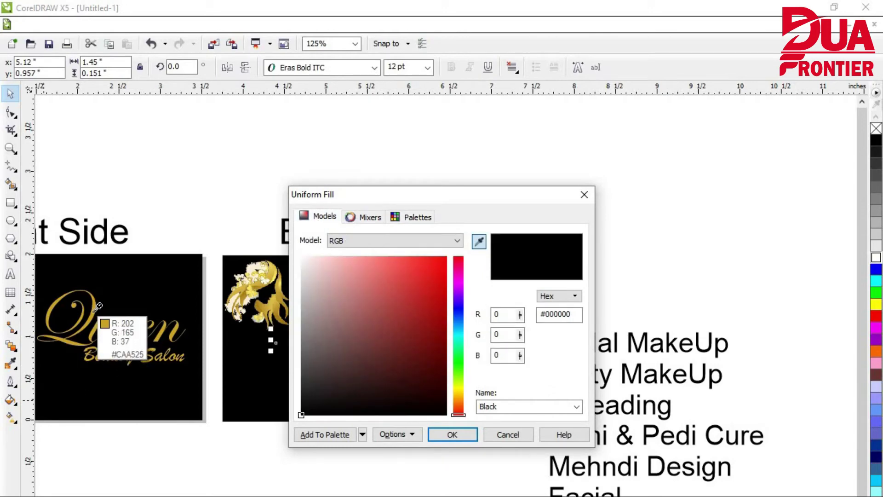
click(98, 313)
click(453, 434)
- Shrink the floral hair illustration on the back card and position the heading beside its lower right
scroll(362, 408, up, 2)
scroll(422, 295, down, 1)
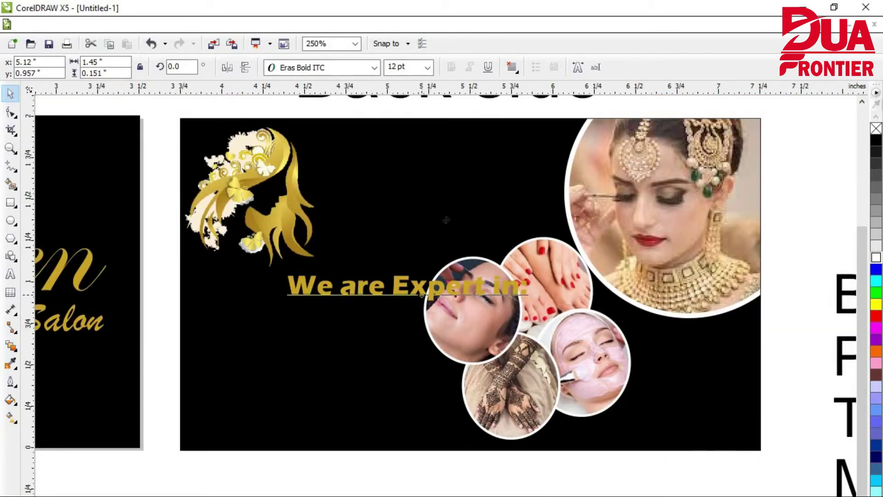
drag(422, 295, 446, 195)
click(276, 204)
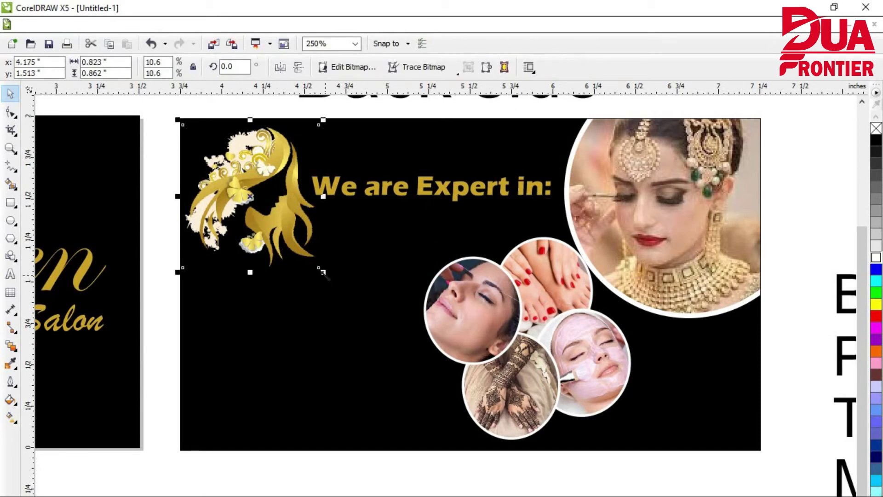
drag(323, 272, 292, 239)
drag(338, 203, 314, 222)
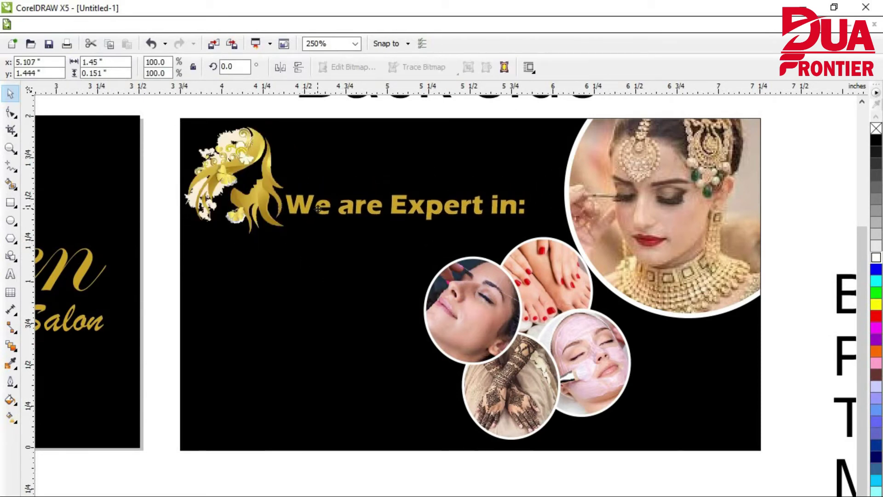
- Set all the service lines in Brush Script MT at 12 pt and move them onto the back card
scroll(419, 367, down, 1)
drag(575, 268, 781, 489)
click(370, 69)
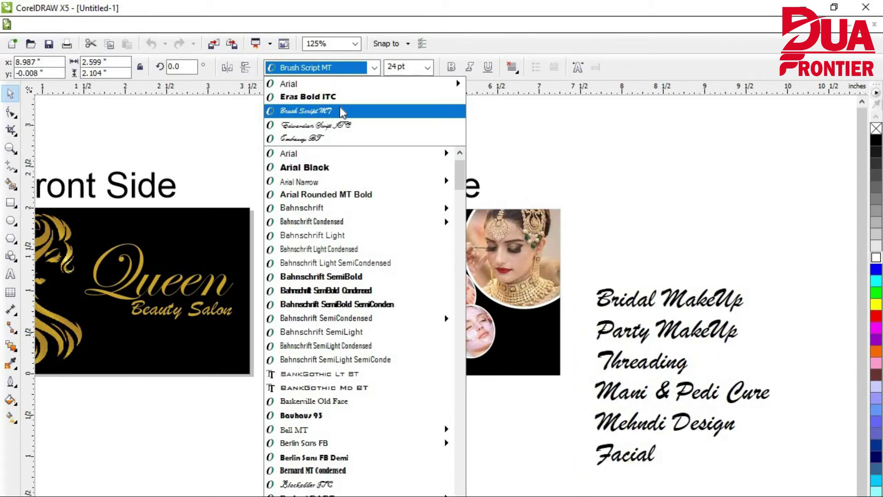
click(340, 111)
mouse_move(644, 364)
mouse_down()
mouse_move(432, 370)
mouse_move(386, 339)
mouse_up()
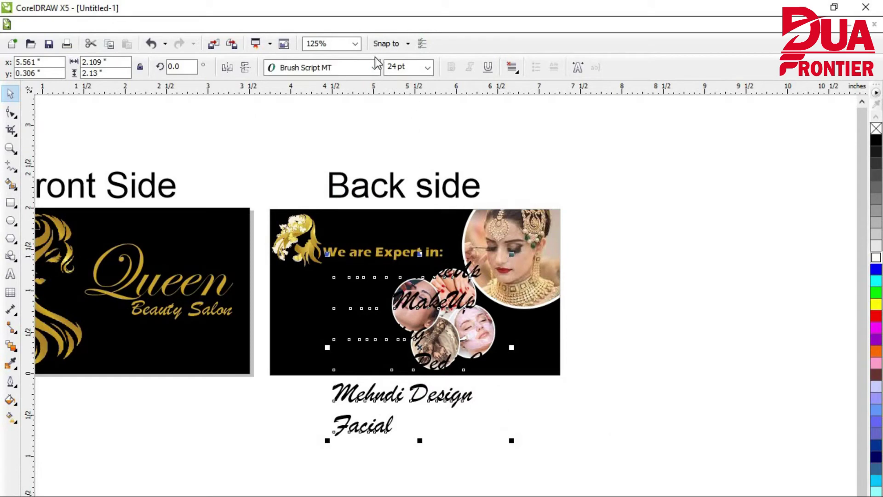
click(428, 68)
click(402, 157)
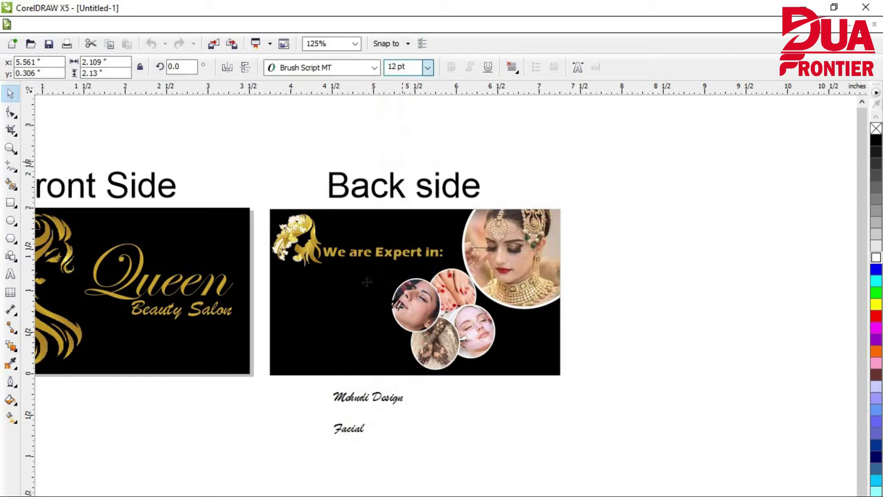
- Stack the service lines closely beneath the heading and fill them with the gold sampled from the front card's lettering
drag(373, 402, 631, 368)
click(708, 357)
scroll(584, 270, up, 2)
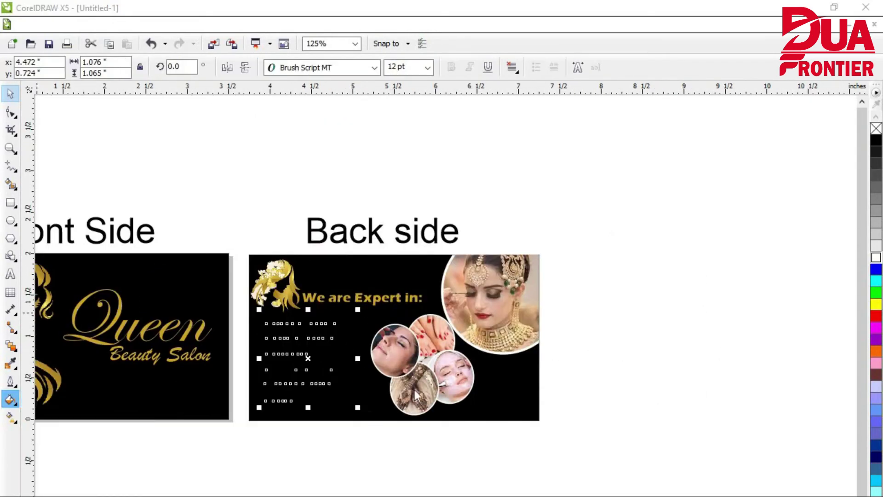
key(shift+F11)
click(319, 216)
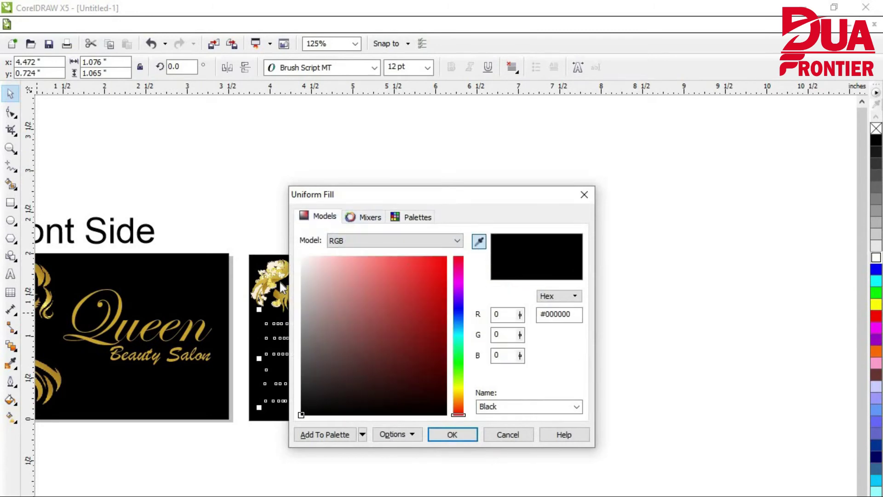
click(193, 330)
click(453, 435)
click(386, 474)
- Draw a pentagon arrow banner about 1.42 by 0.18 inches in the back card's lower-left corner and shorten its point
scroll(271, 379, up, 1)
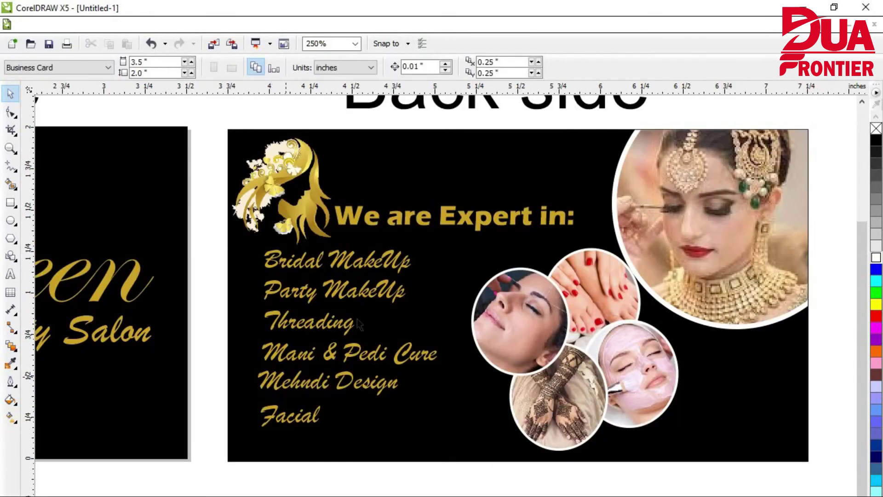
scroll(505, 305, down, 1)
scroll(504, 305, up, 1)
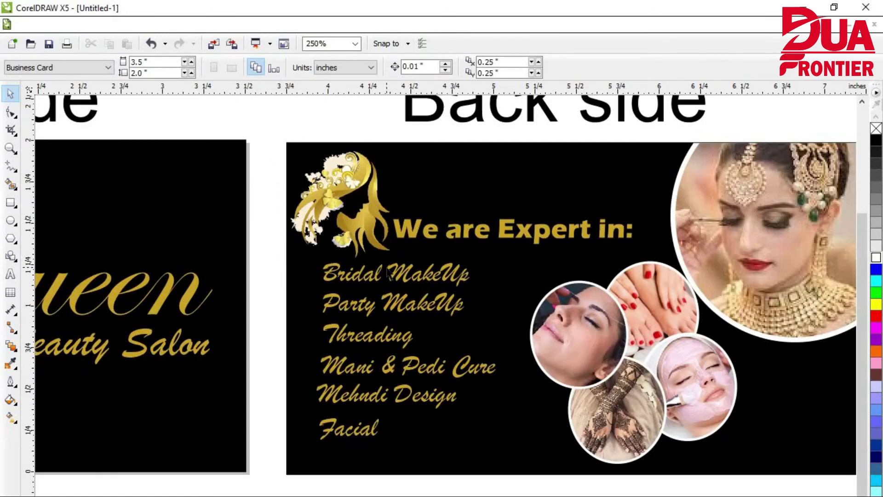
scroll(389, 279, down, 1)
scroll(388, 355, up, 1)
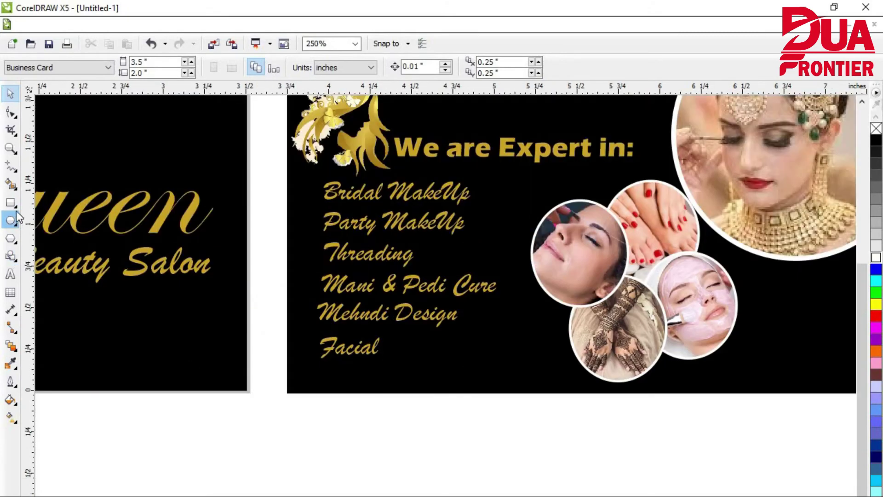
click(12, 256)
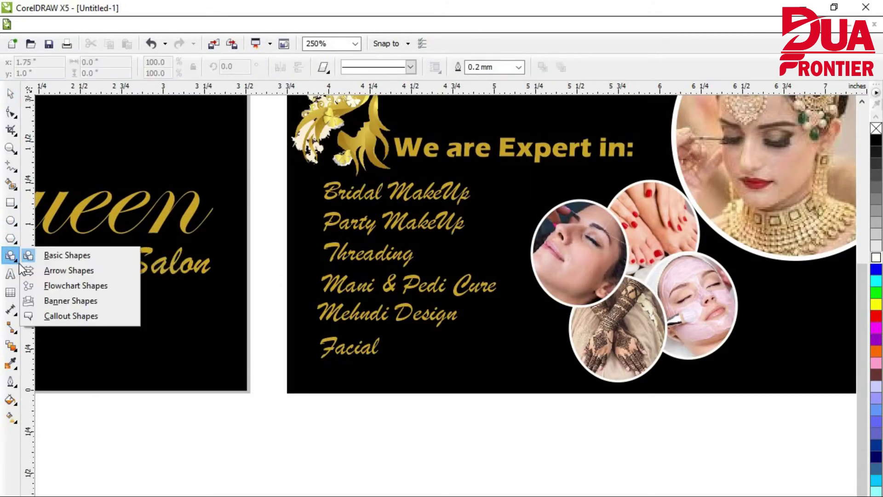
click(45, 271)
click(323, 67)
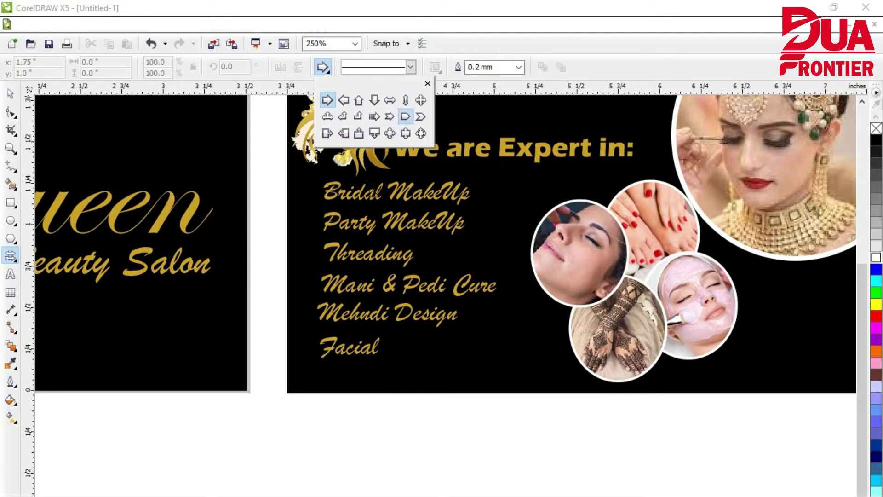
click(406, 116)
drag(287, 392, 523, 363)
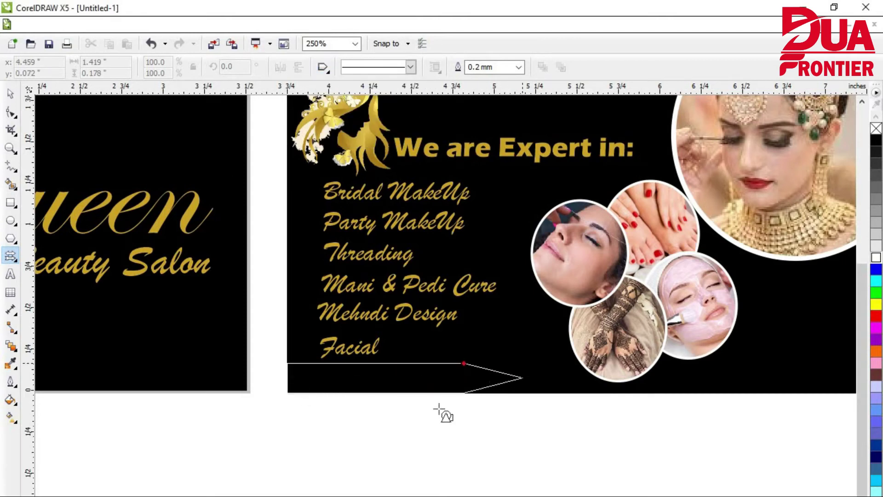
drag(464, 364, 501, 363)
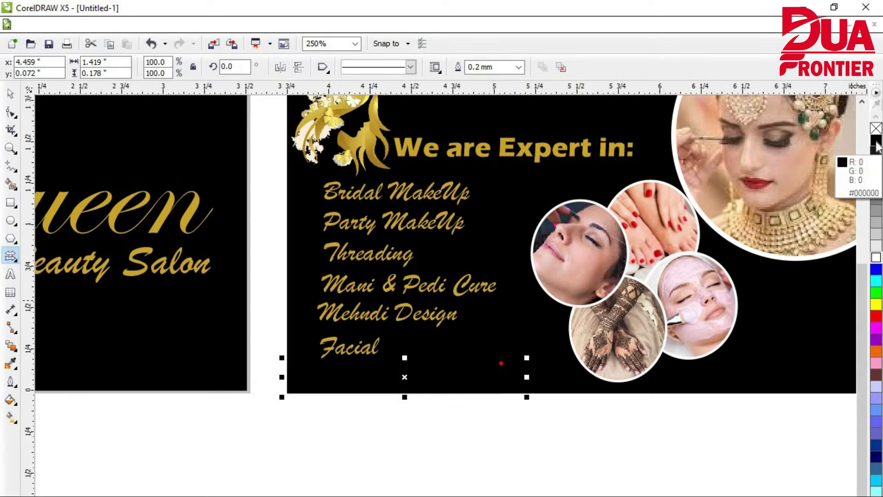
- Fill the arrow banner with white and remove its outline
click(876, 258)
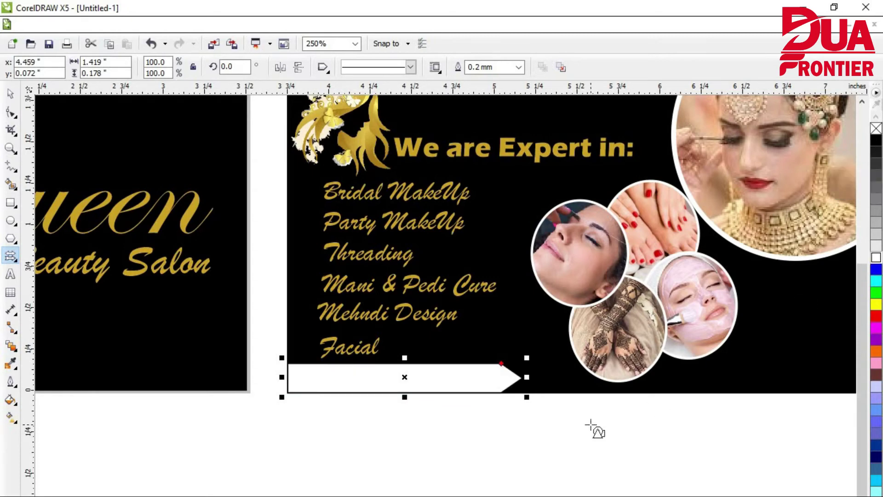
click(590, 425)
click(11, 94)
scroll(378, 353, down, 1)
scroll(390, 380, up, 1)
click(390, 380)
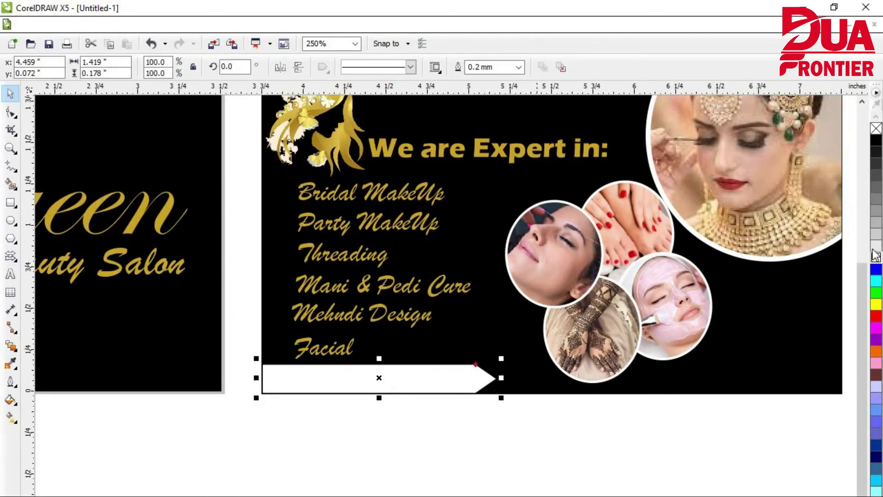
right_click(876, 129)
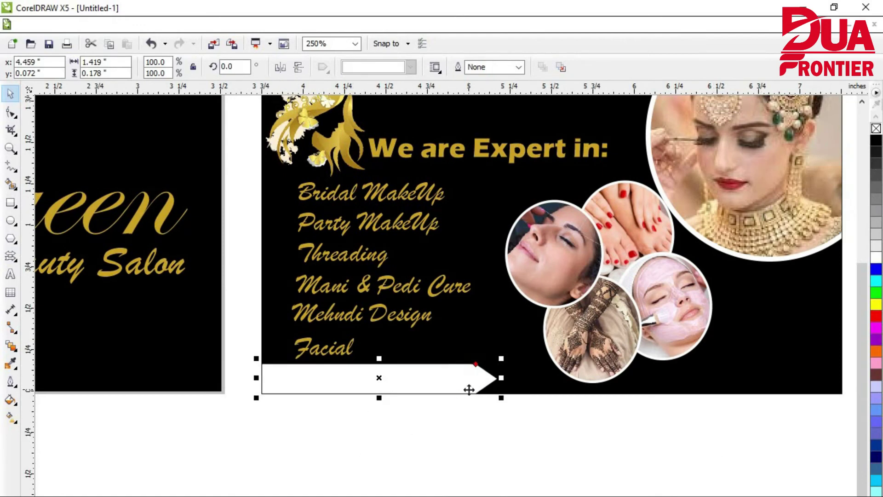
- Recolour the arrow banner with the gold #CAA525 sampled from the "Queen" lettering
scroll(468, 390, down, 1)
scroll(388, 363, up, 1)
click(10, 381)
click(10, 400)
click(86, 403)
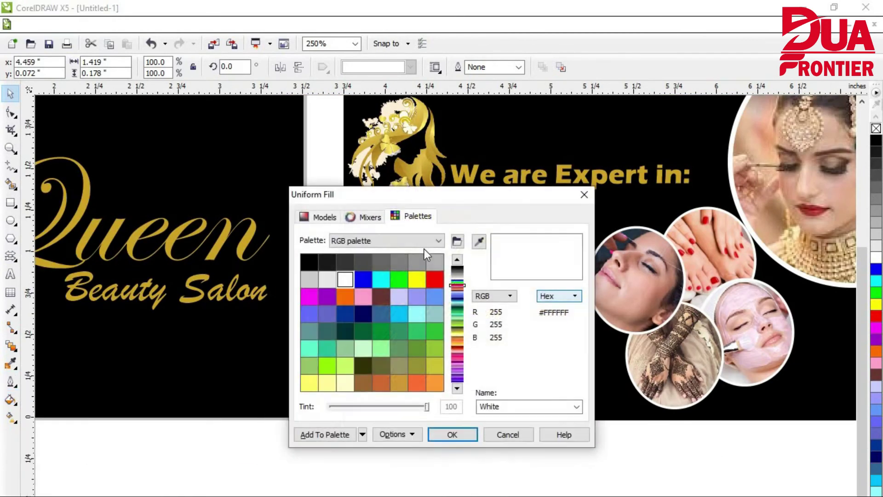
click(320, 217)
click(479, 241)
click(223, 247)
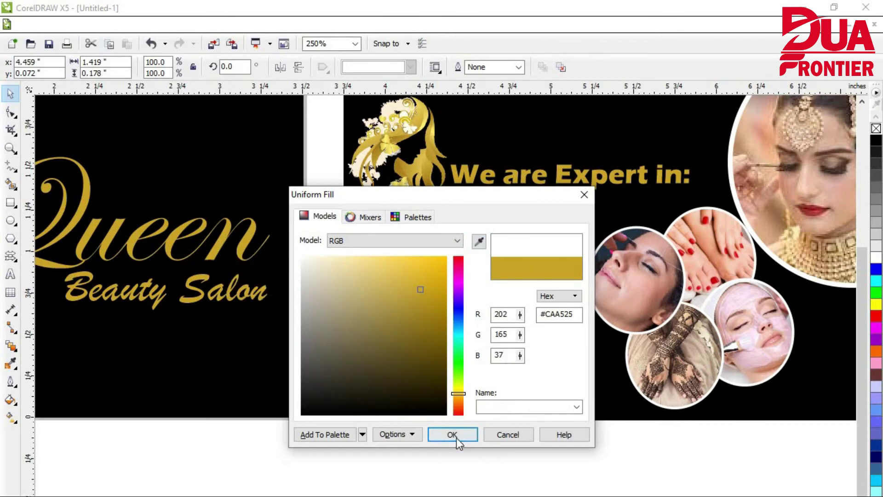
click(456, 438)
click(453, 440)
- Stretch the gold arrow banner toward the centre of the back card to about 1.77 inches wide
scroll(408, 378, down, 2)
scroll(436, 392, up, 1)
scroll(458, 383, down, 1)
scroll(330, 377, up, 1)
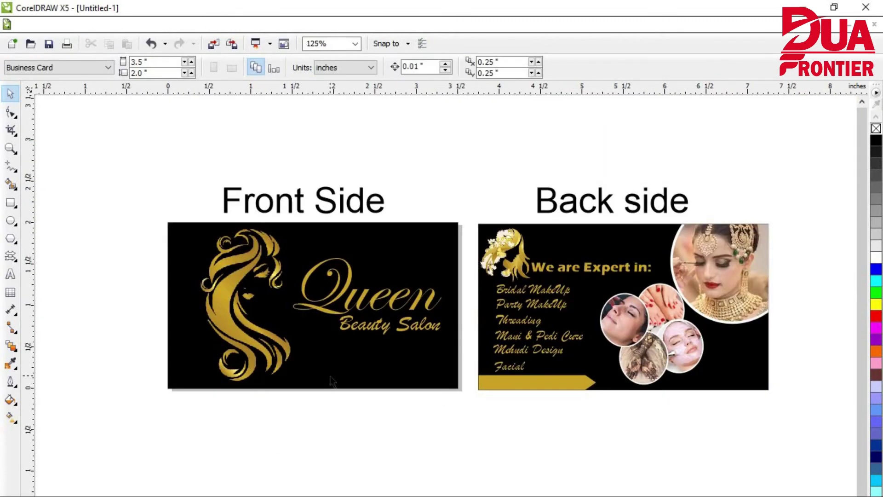
scroll(572, 392, up, 2)
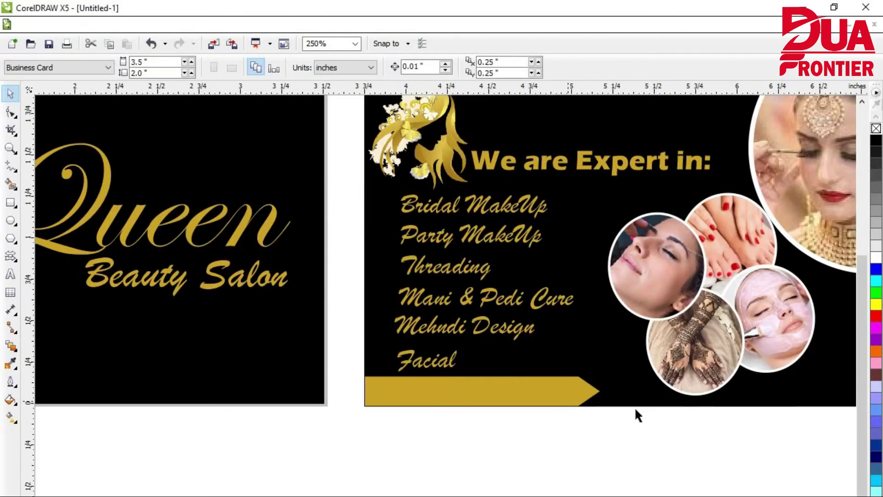
click(591, 391)
drag(601, 391, 661, 391)
click(586, 455)
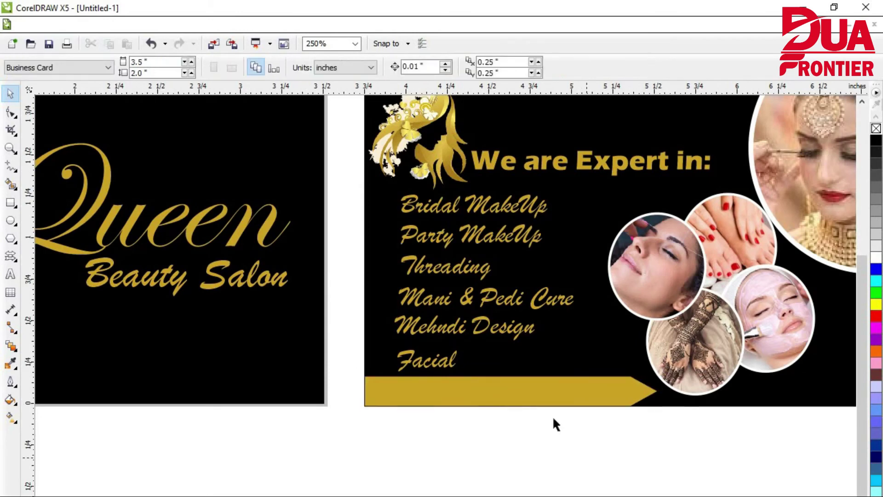
scroll(553, 416, down, 2)
scroll(242, 402, up, 2)
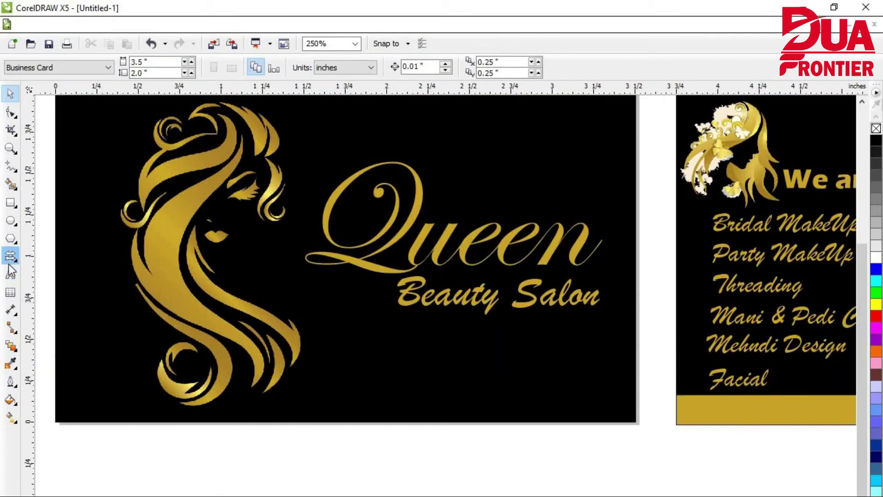
scroll(479, 432, down, 2)
click(479, 432)
scroll(476, 433, up, 2)
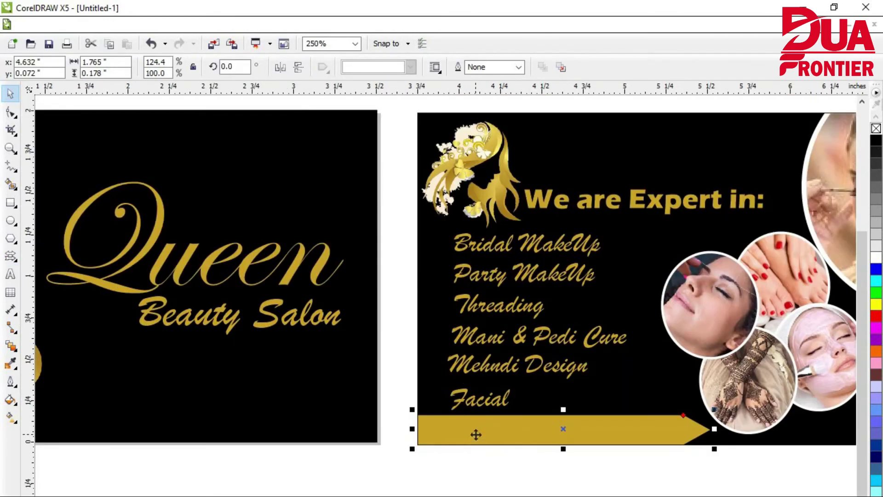
scroll(476, 435, down, 2)
scroll(485, 439, up, 2)
scroll(486, 440, down, 2)
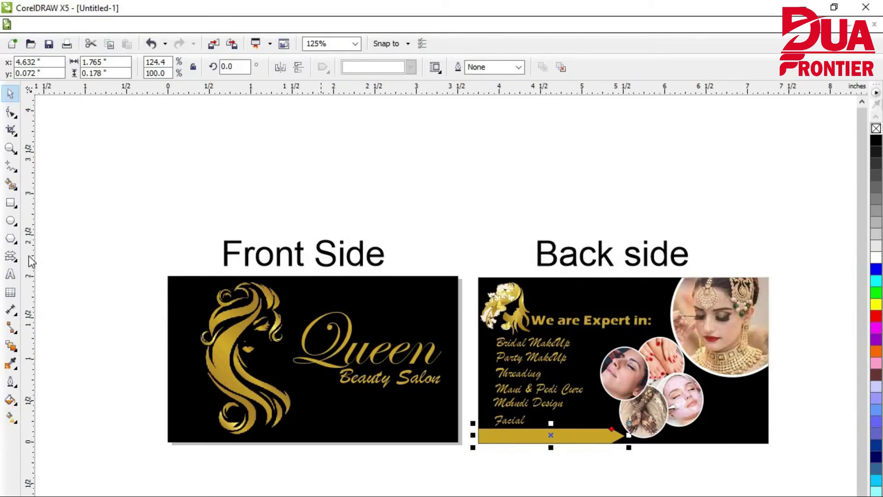
click(11, 202)
scroll(339, 403, up, 2)
mouse_move(577, 480)
mouse_down()
mouse_move(320, 434)
mouse_move(244, 429)
mouse_move(238, 438)
mouse_up()
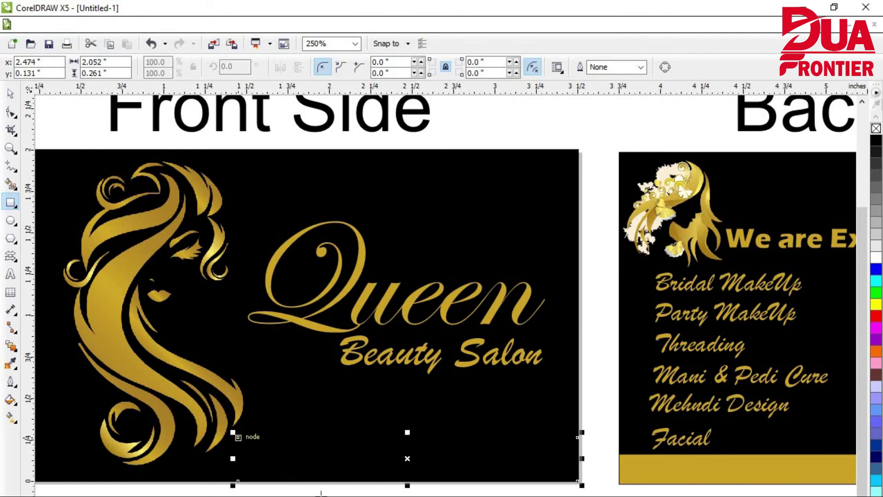
click(11, 94)
key(Delete)
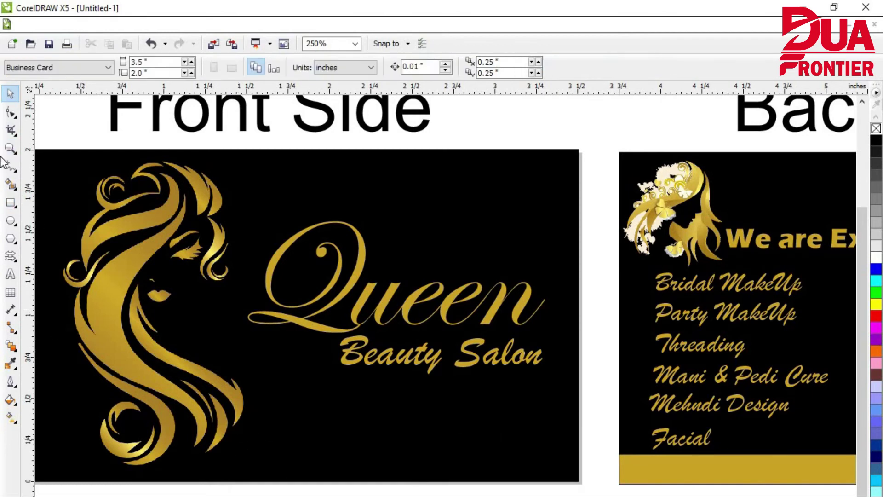
- Duplicate the "Beauty Salon" text just below the original on the front card and replace its wording with "Contact here"
click(409, 357)
drag(409, 356, 384, 391)
right_click(384, 392)
double_click(454, 398)
key(ctrl+a)
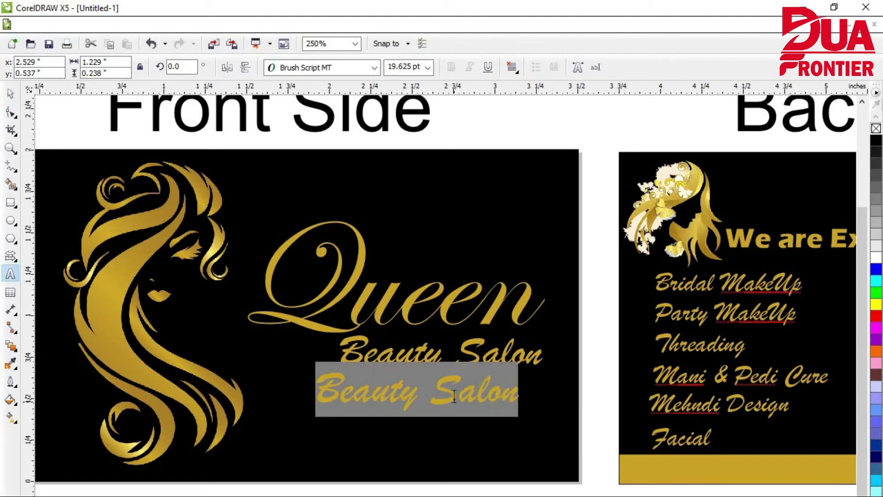
text(Write)
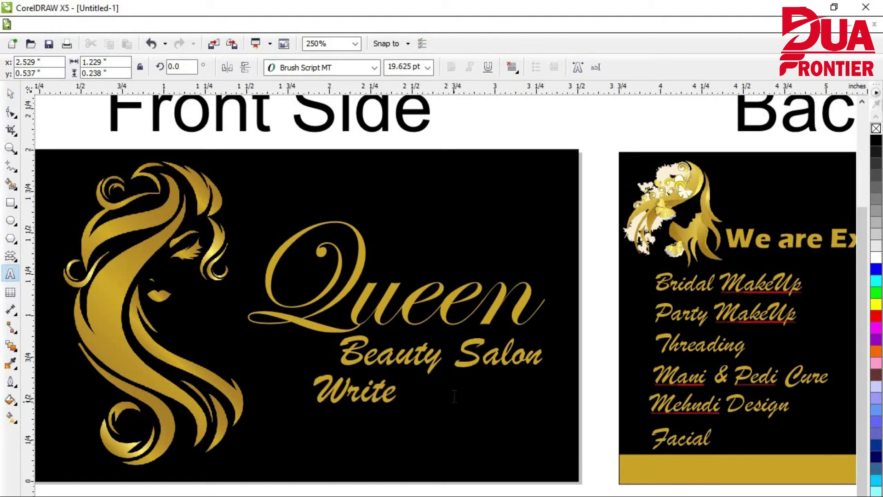
key(BackSpace)
key(BackSpace)
key(BackSpace)
key(BackSpace)
key(BackSpace)
text(Contact here)
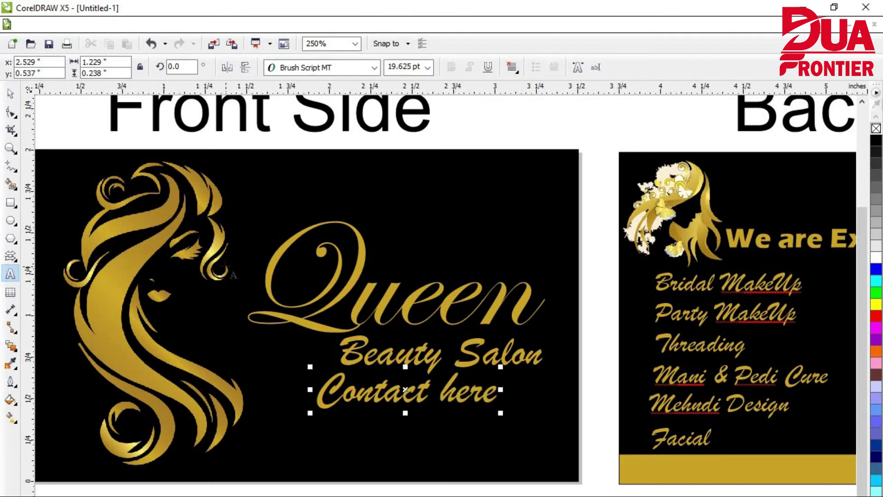
- Set the "Contact here" text to 11 pt and reposition it under "Beauty Salon"
click(9, 95)
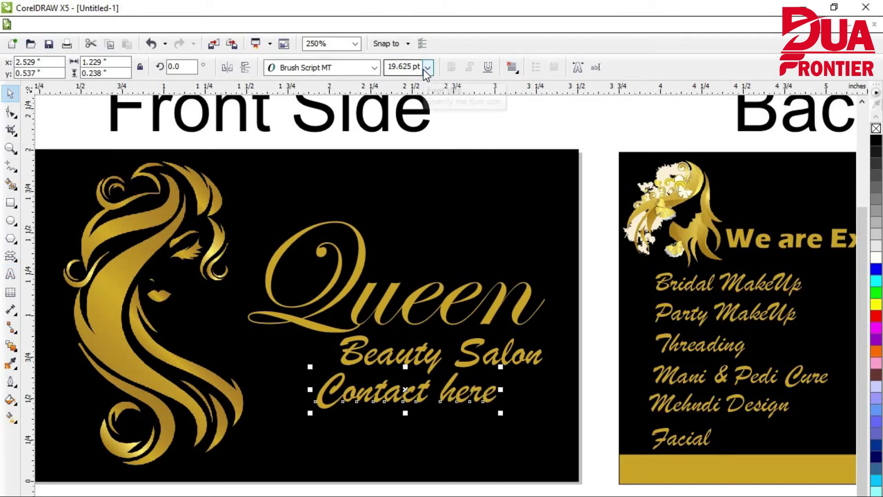
click(427, 68)
click(404, 147)
drag(387, 396, 450, 390)
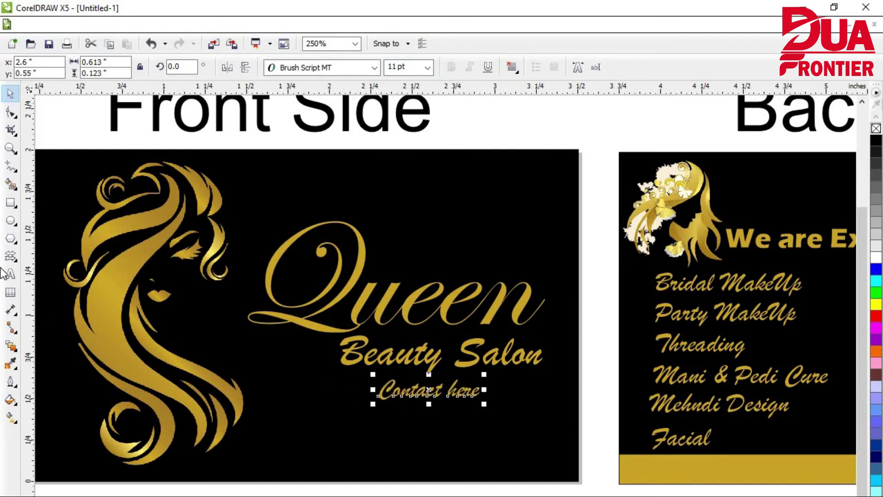
- Draw a straight horizontal line about 1.27 inches long between "Beauty Salon" and "Contact here"
click(10, 166)
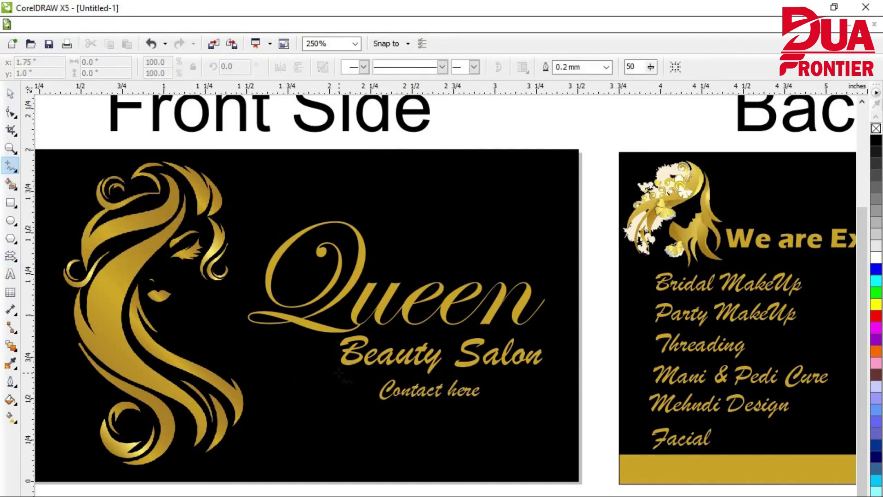
click(550, 373)
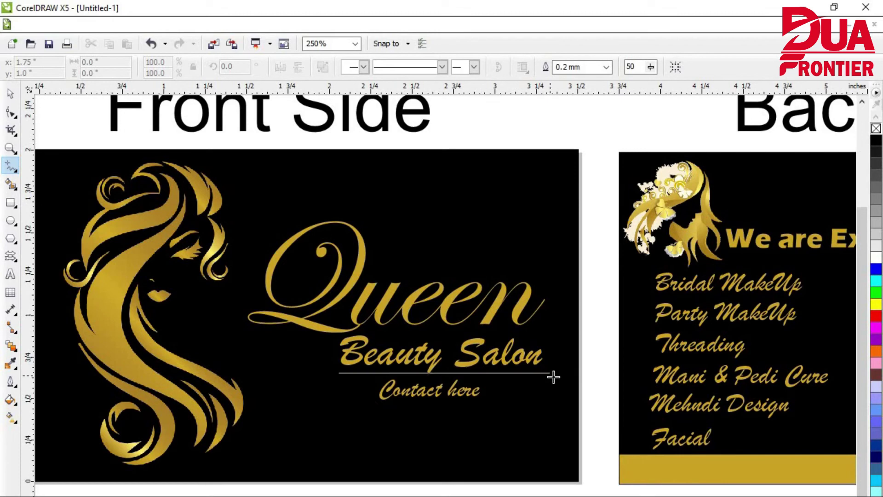
click(550, 373)
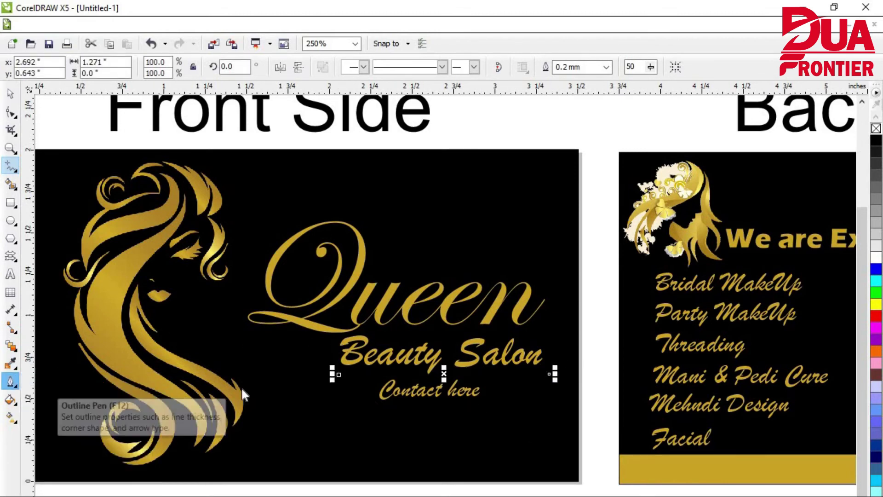
- Give the divider line a gold outline sampled from the lettering, a thicker width and rounded corners
click(11, 383)
click(372, 217)
click(362, 321)
click(301, 317)
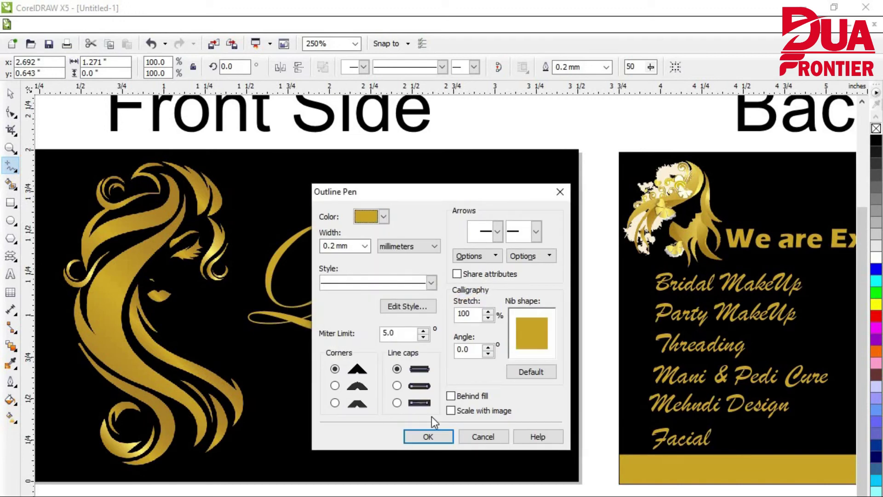
click(362, 246)
click(333, 321)
click(334, 385)
click(435, 433)
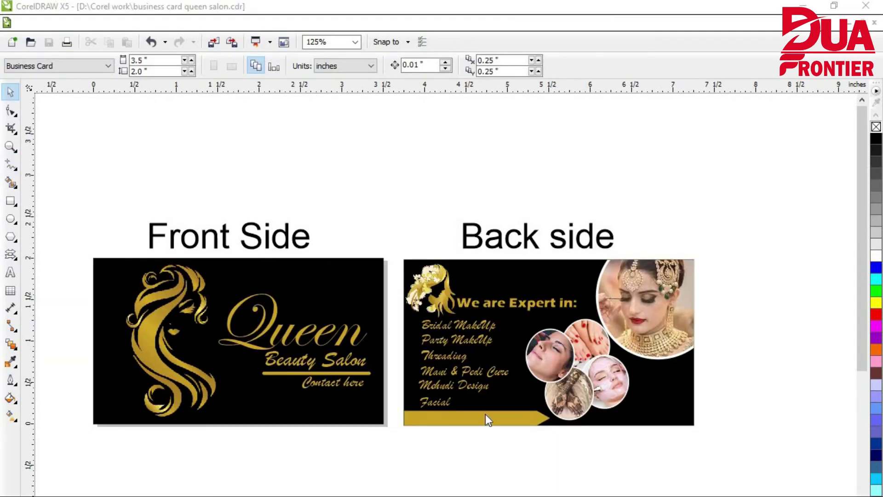
- Duplicate "Mehndi Design" onto the back card's gold arrow banner, colour the copy black and change its wording to "Address Here"
scroll(486, 417, up, 4)
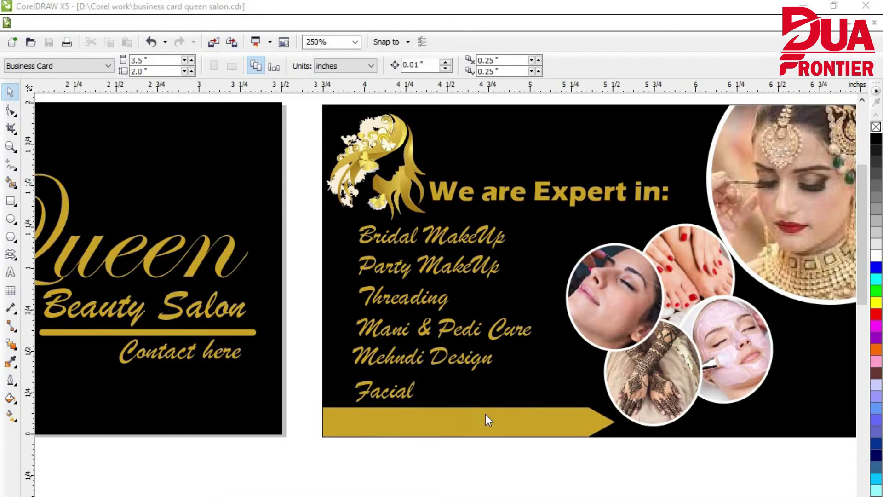
click(410, 357)
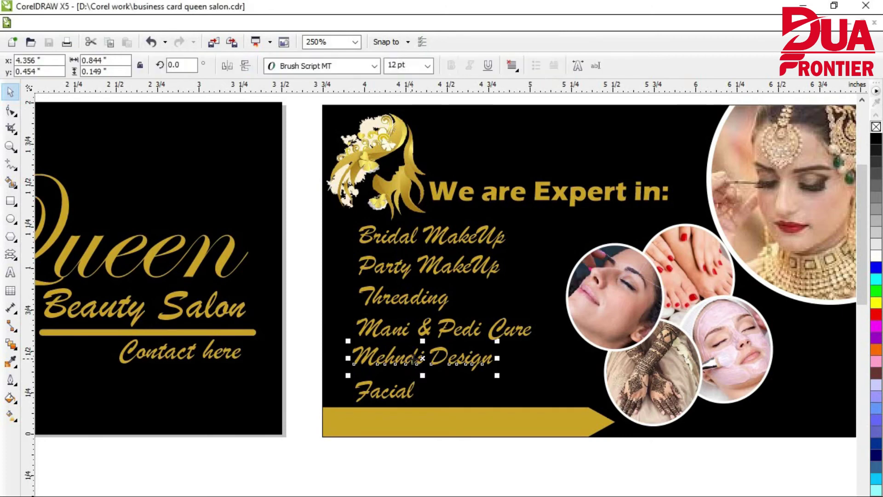
drag(410, 357, 415, 427)
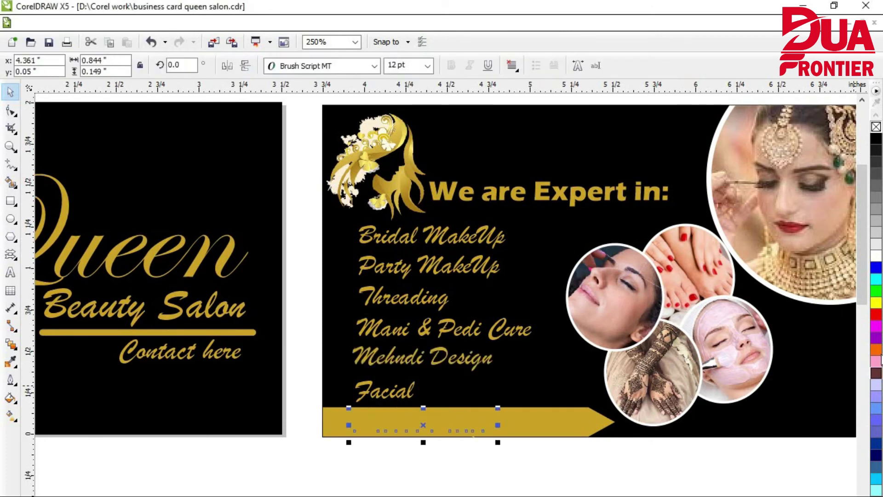
click(878, 141)
key(F8)
key(ctrl+a)
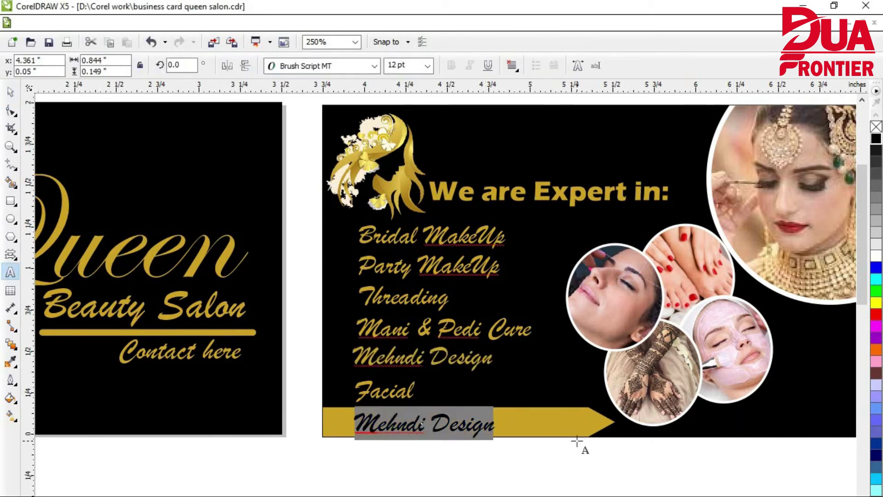
text(Address Here)
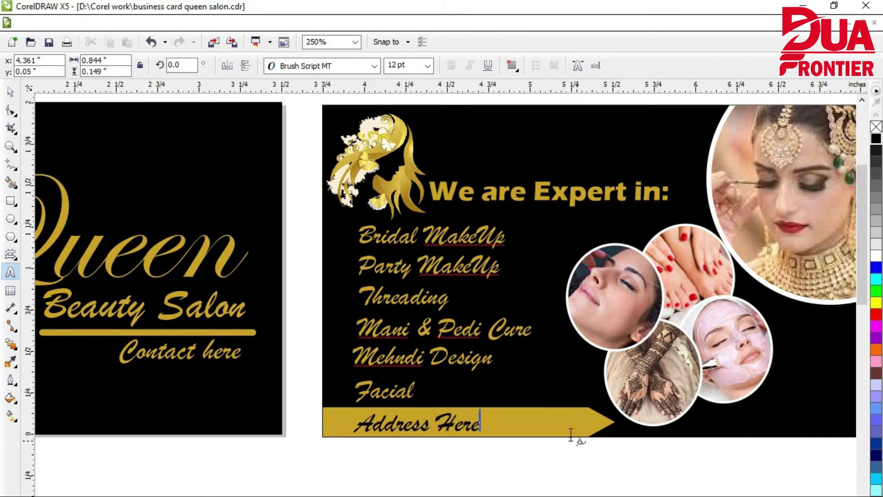
- Reposition the "Address Here" text within the gold arrow banner
click(6, 93)
scroll(432, 420, up, 1)
drag(451, 426, 511, 421)
key(Escape)
click(440, 423)
click(398, 481)
scroll(398, 482, down, 1)
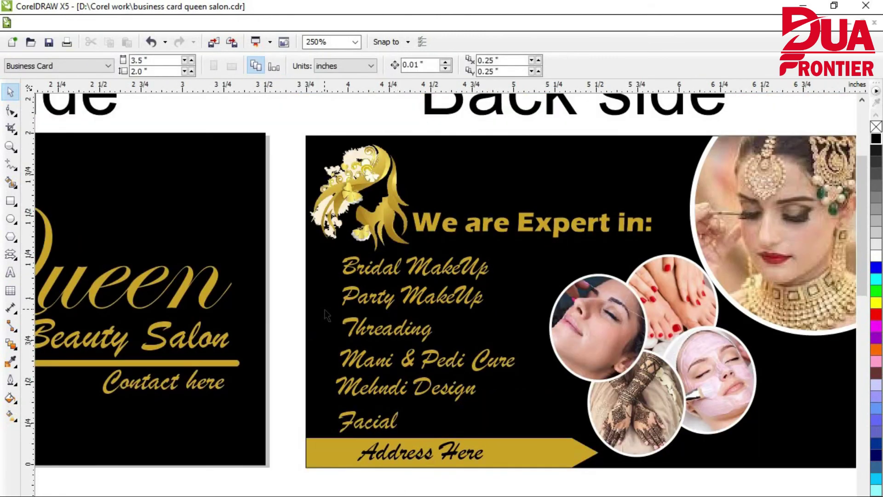
- Draw a small ellipse about 0.054 by 0.065 inches in front of "Bridal MakeUp" on the back card
scroll(326, 315, up, 2)
click(10, 219)
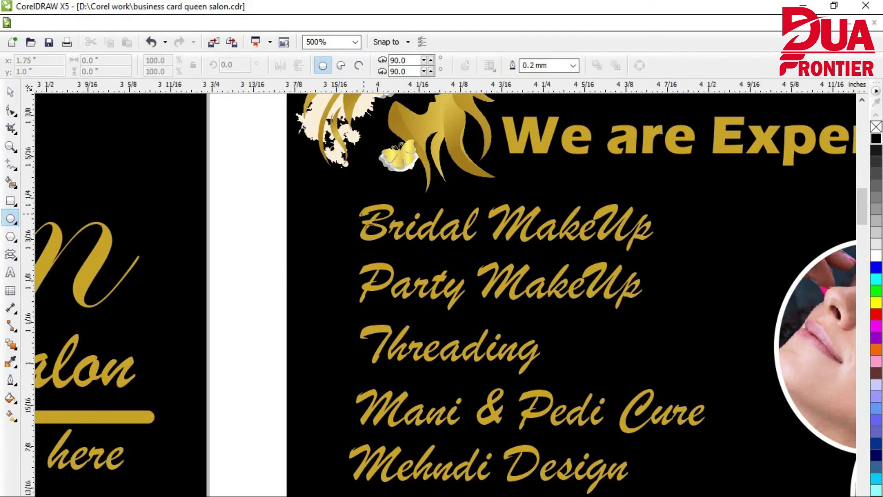
scroll(316, 233, up, 2)
drag(310, 229, 350, 274)
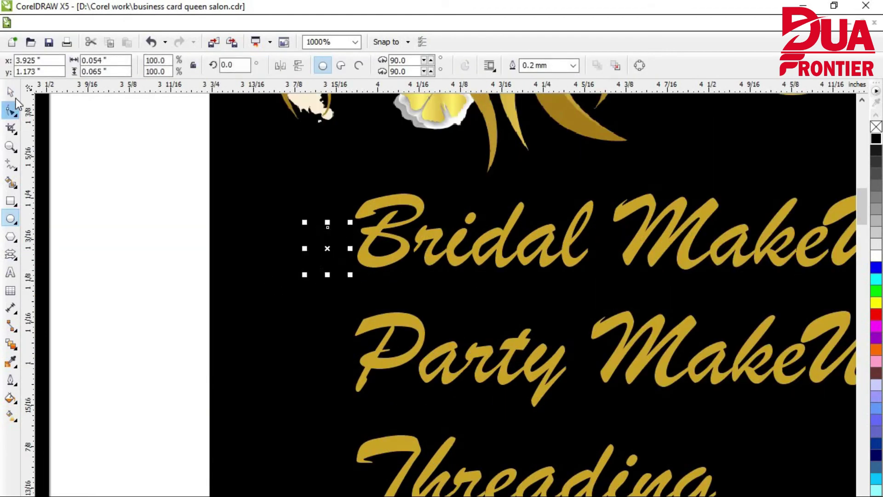
- Fill the small ellipse with gold sampled from the service lettering and remove its outline
click(10, 398)
click(37, 397)
click(479, 240)
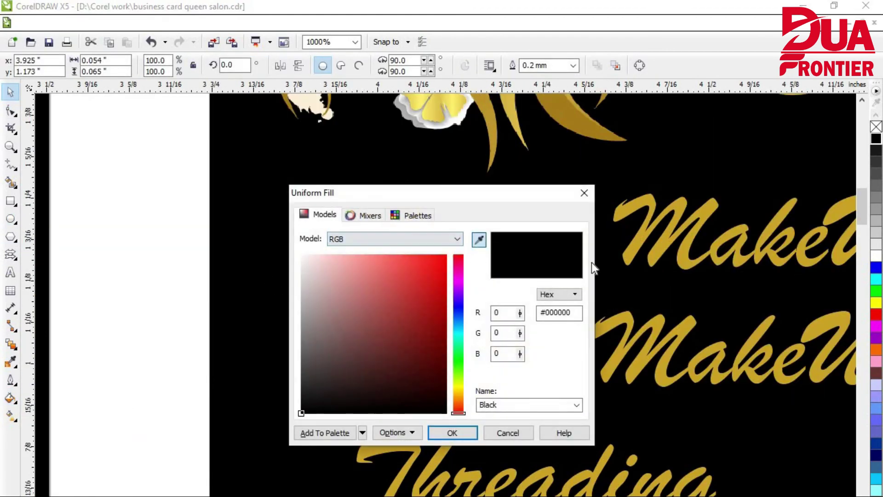
click(637, 232)
click(449, 433)
scroll(328, 244, up, 2)
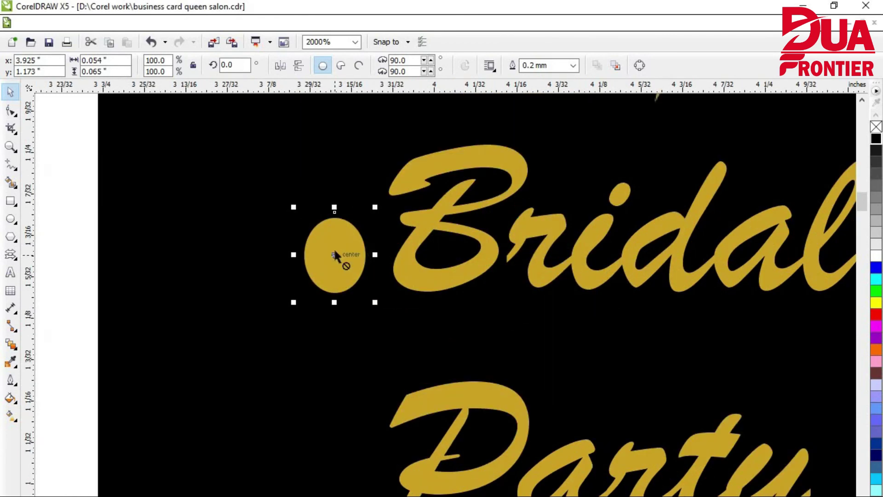
right_click(876, 128)
scroll(368, 272, down, 4)
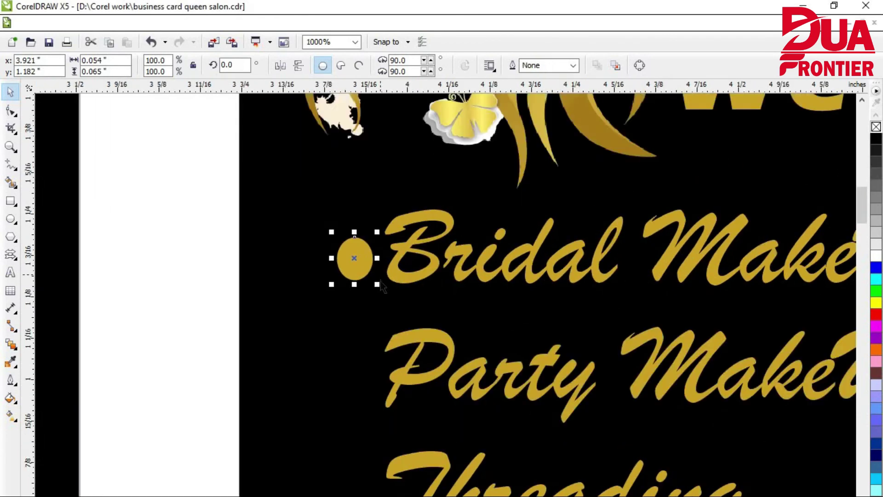
- Move the gold bullet slightly away from "Bridal MakeUp" and place a copy of it in front of "Party MakeUp"
scroll(361, 217, up, 2)
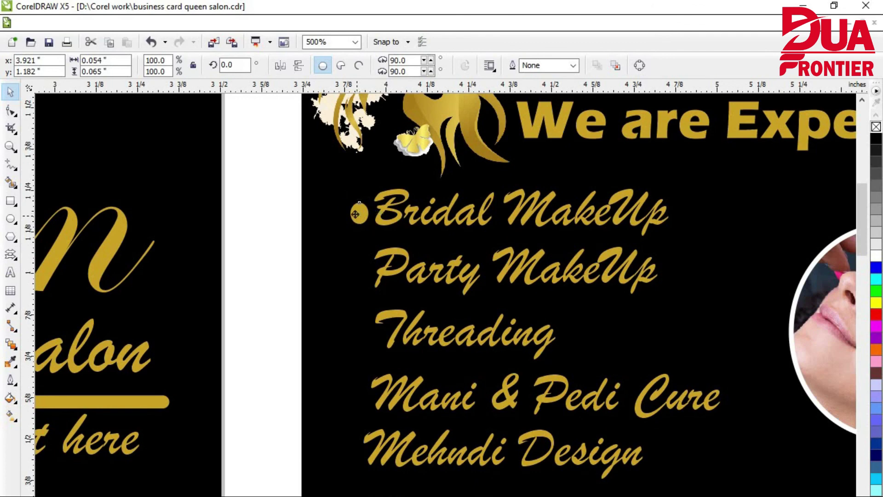
drag(356, 211, 351, 212)
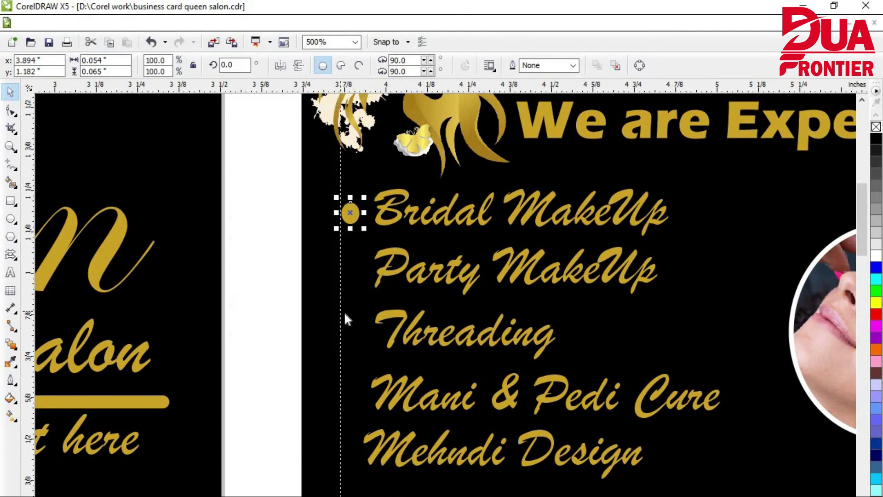
scroll(361, 209, up, 2)
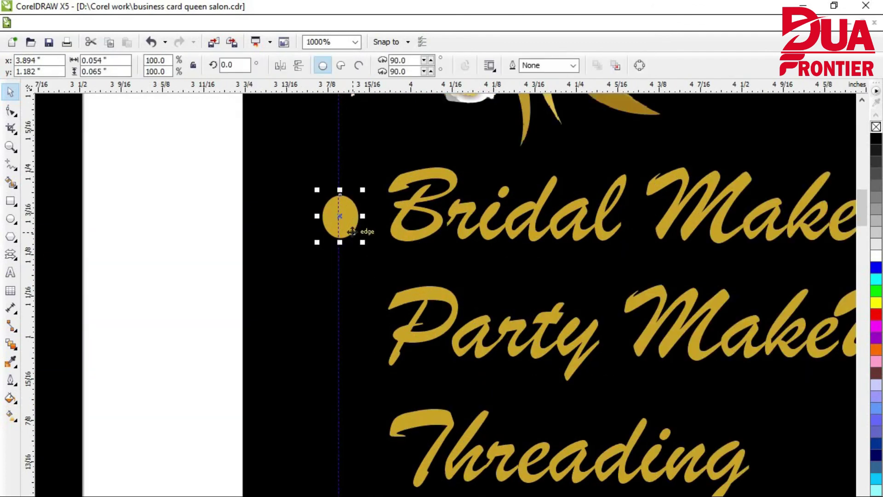
drag(354, 244, 355, 356)
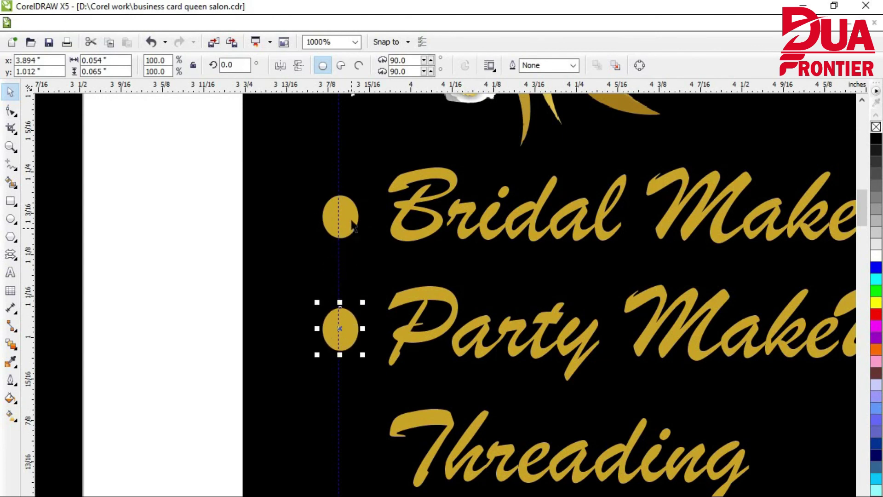
scroll(364, 352, down, 2)
key(Down)
- Duplicate the bullet straight down the list in front of "Threading" and "Mani & Pedi Cure"
key(plus)
key(Down)
key(Down)
key(Down)
key(Down)
key(Down)
key(Down)
key(Down)
key(Down)
key(Down)
key(Down)
key(Down)
key(Down)
key(Down)
key(Down)
key(Down)
key(Down)
key(Down)
key(Down)
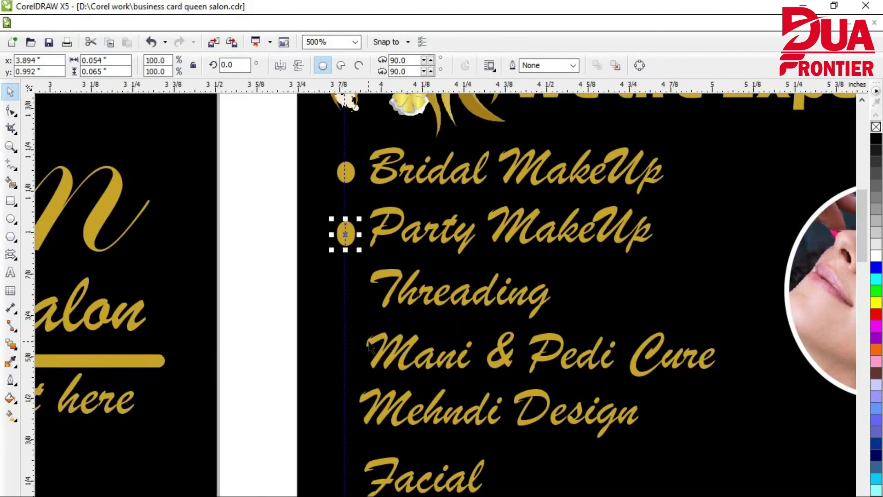
key(Up)
key(KP_Add)
key(Down)
key(Down)
key(Down)
key(Down)
key(Down)
key(Down)
key(Down)
key(Down)
key(Down)
key(Down)
key(Down)
key(Down)
key(Down)
key(Down)
key(Down)
key(Down)
key(Down)
key(Down)
key(Down)
key(Down)
- Duplicate the bullet again and nudge the copy straight down in front of "Mehndi Design"
key(KP_Add)
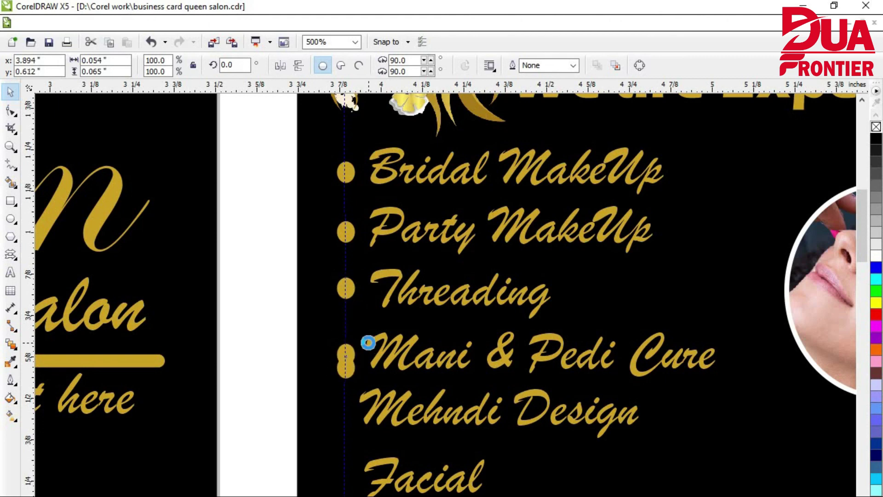
key(Down)
key(Down)
key(Down)
key(Down)
key(Down)
key(Down)
key(Down)
key(Down)
key(Down)
key(Down)
key(Down)
key(Down)
key(Down)
key(Down)
key(Down)
key(Down)
key(Down)
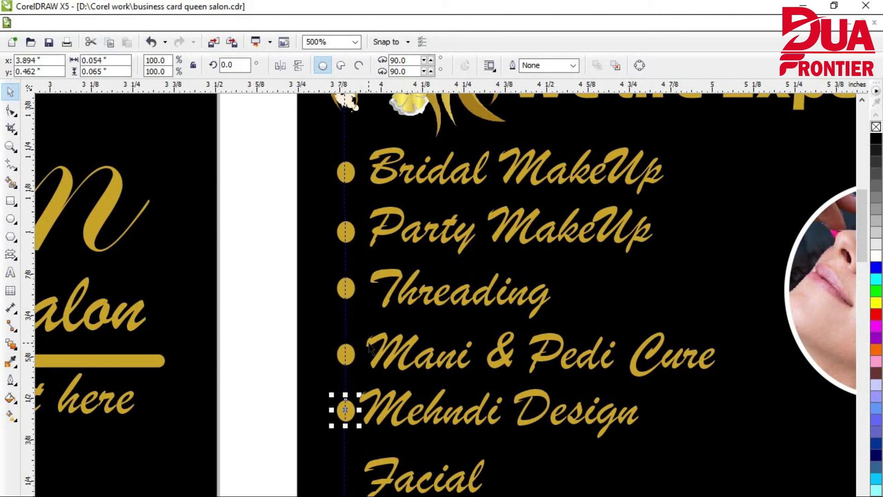
- Add a last copy of the bullet in front of "Facial", aligned with the bullets above
key(KP_Add)
key(Down)
key(Down)
key(Down)
key(Down)
key(Down)
key(Down)
key(Down)
key(Down)
key(Down)
key(Down)
key(Down)
key(Down)
key(Down)
key(Down)
key(Down)
key(Down)
key(Down)
key(Down)
key(Down)
key(Down)
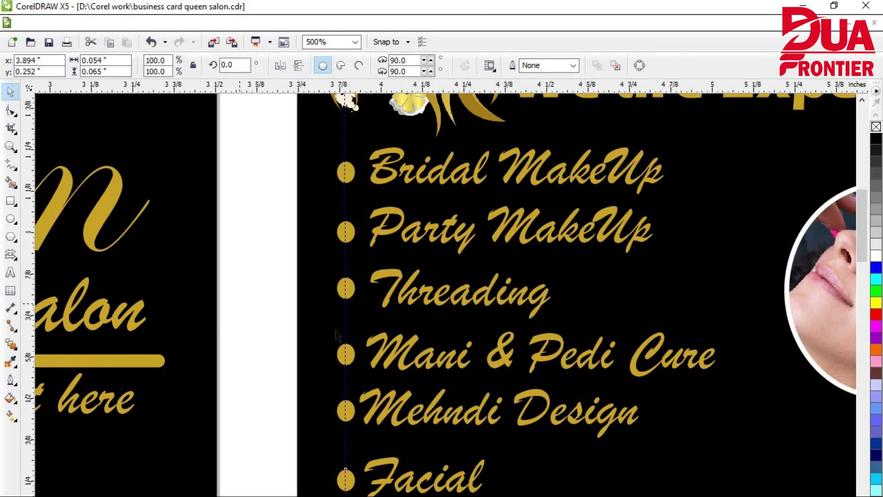
key(Escape)
scroll(373, 210, down, 1)
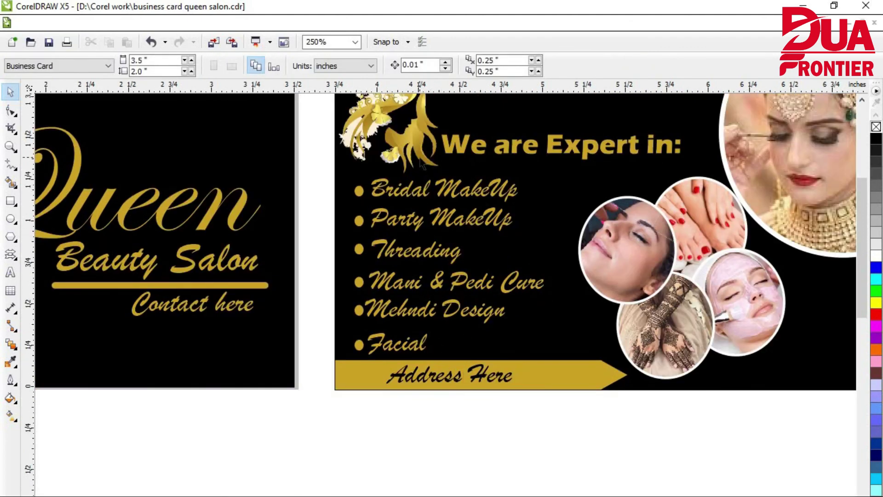
drag(420, 160, 429, 236)
scroll(357, 135, up, 1)
scroll(407, 247, down, 1)
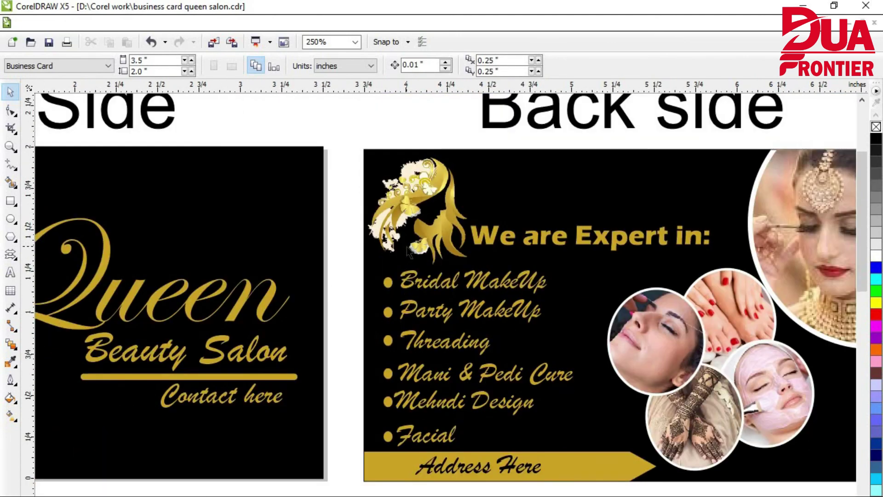
scroll(408, 251, down, 1)
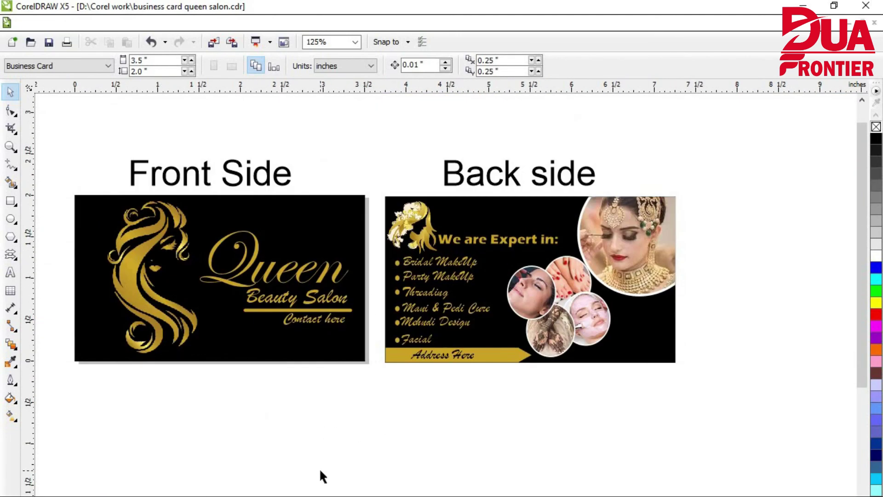